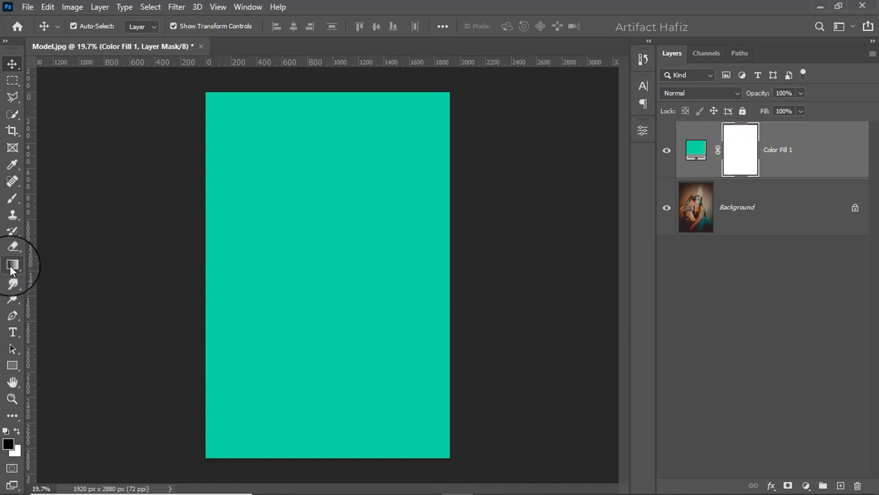
# - Set up the Gradient tool with the first Basics preset, linear style, and black foreground over white background
pyautogui.click(11, 266)
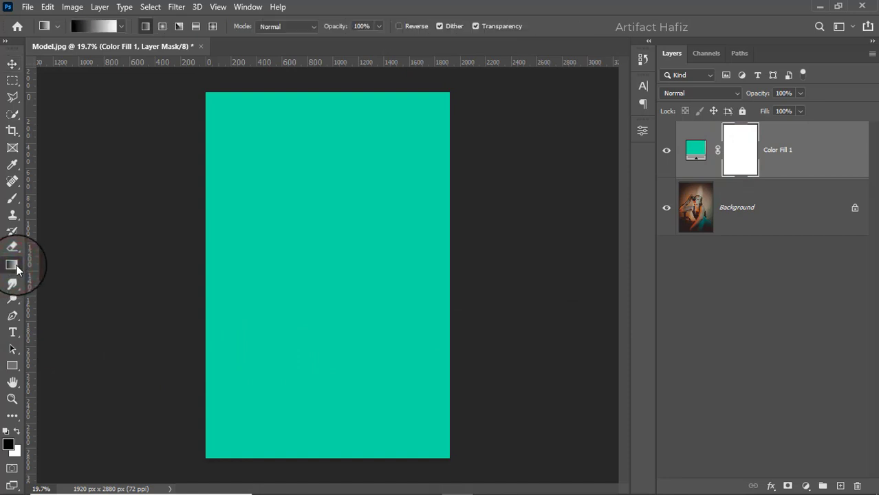
pyautogui.click(123, 28)
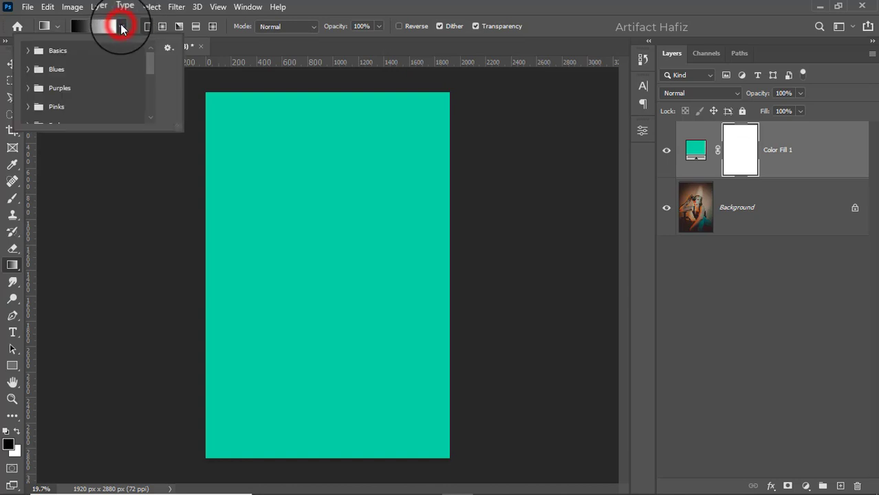
pyautogui.click(25, 52)
pyautogui.click(39, 70)
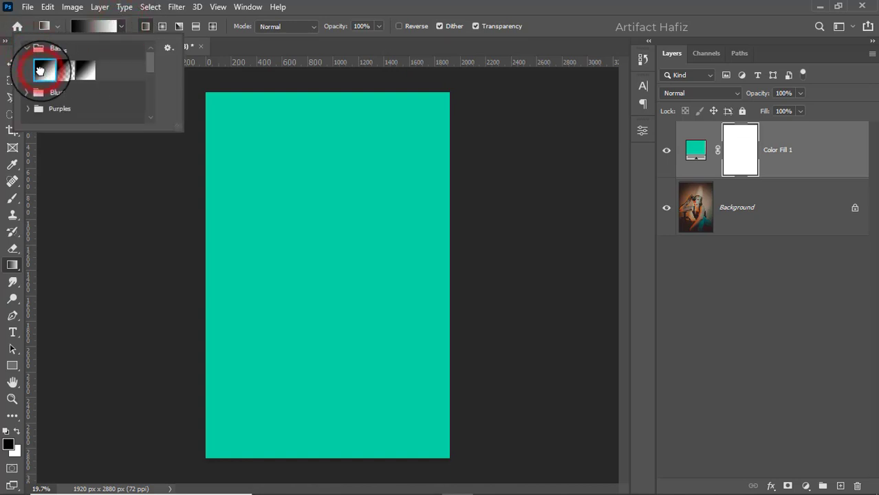
pyautogui.click(145, 28)
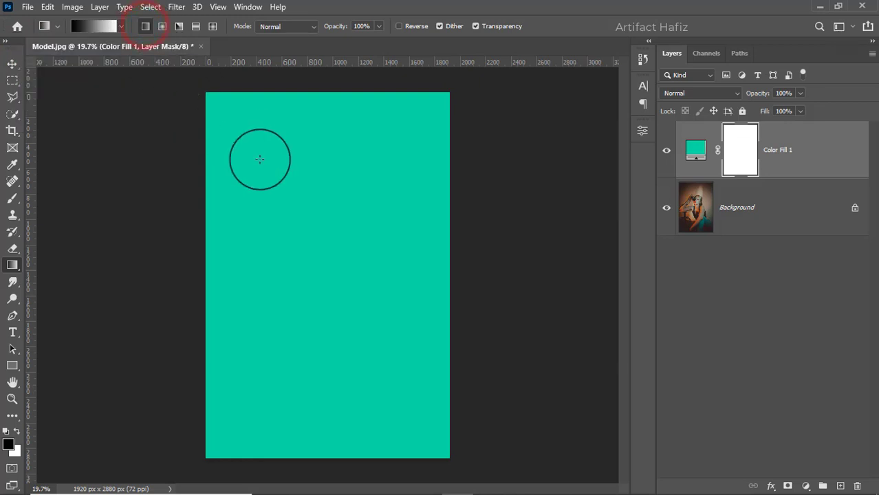
pyautogui.click(17, 431)
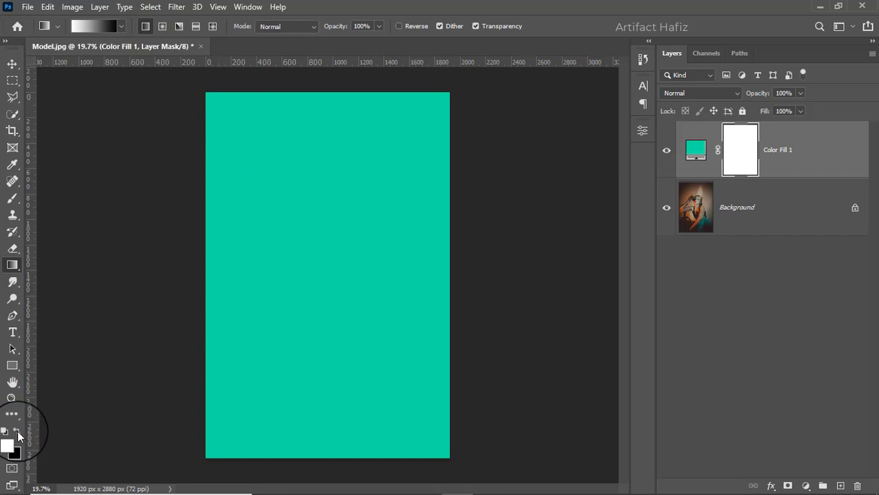
pyautogui.click(16, 431)
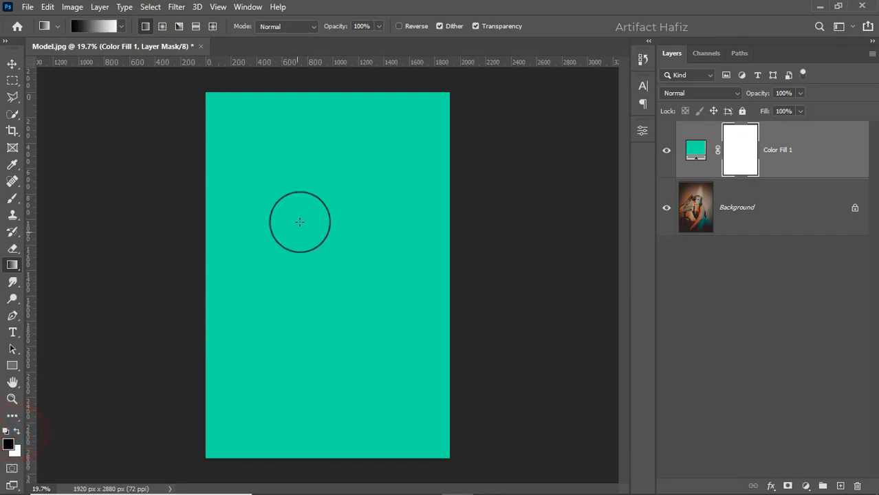
# - Draw a diagonal black-to-white gradient on the teal fill's mask so the colour fades toward the image's upper-left, and compare against the original
pyautogui.moveTo(260, 195); pyautogui.dragTo(343, 334)
pyautogui.moveTo(256, 251); pyautogui.dragTo(400, 465)
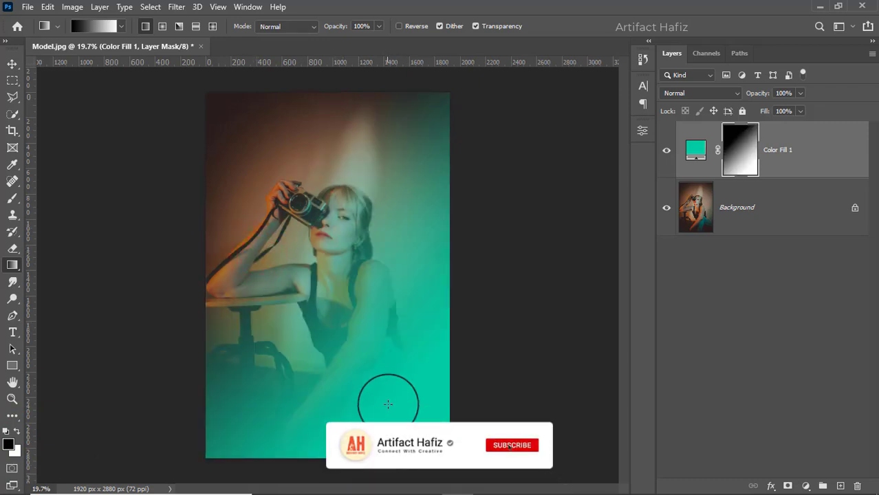
pyautogui.click(11, 64)
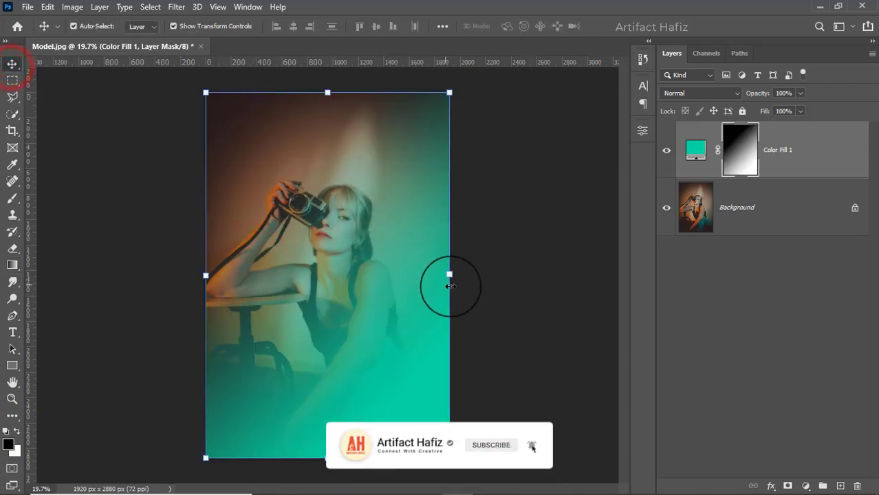
pyautogui.click(666, 151)
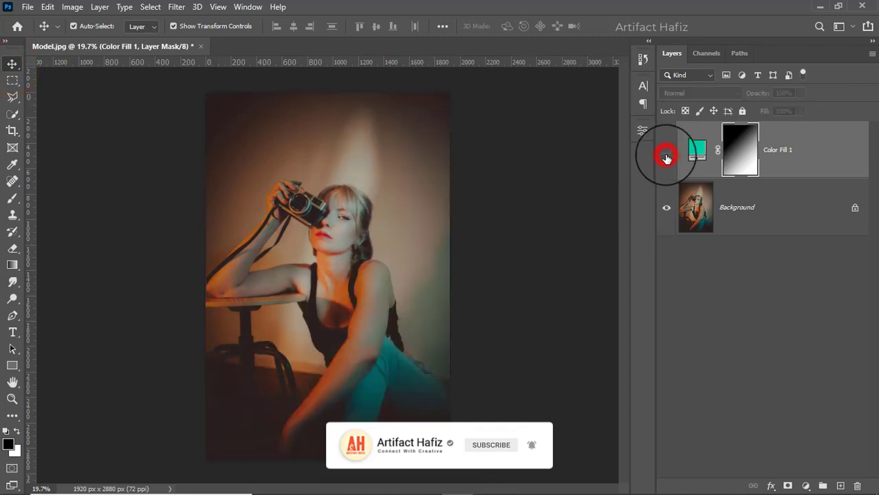
pyautogui.click(666, 153)
# - Set the teal fill layer's blend mode to Screen and its opacity to 52%, and compare the image with and without it
pyautogui.click(698, 93)
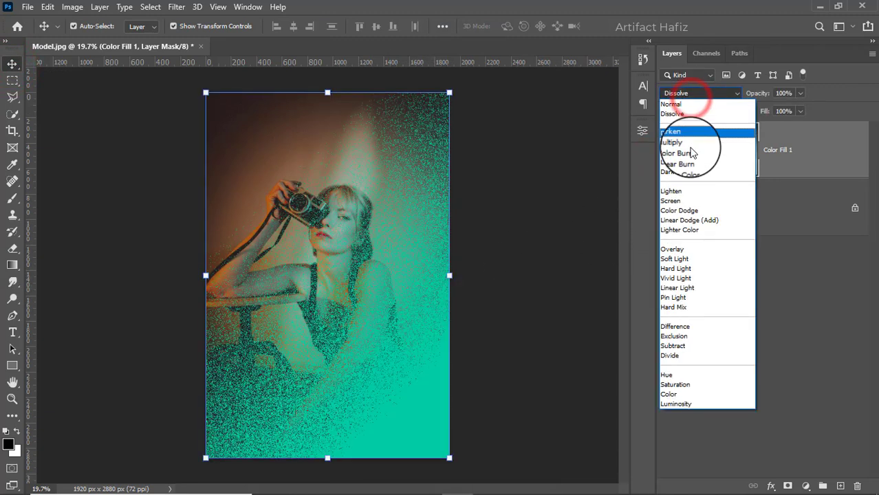
pyautogui.click(682, 201)
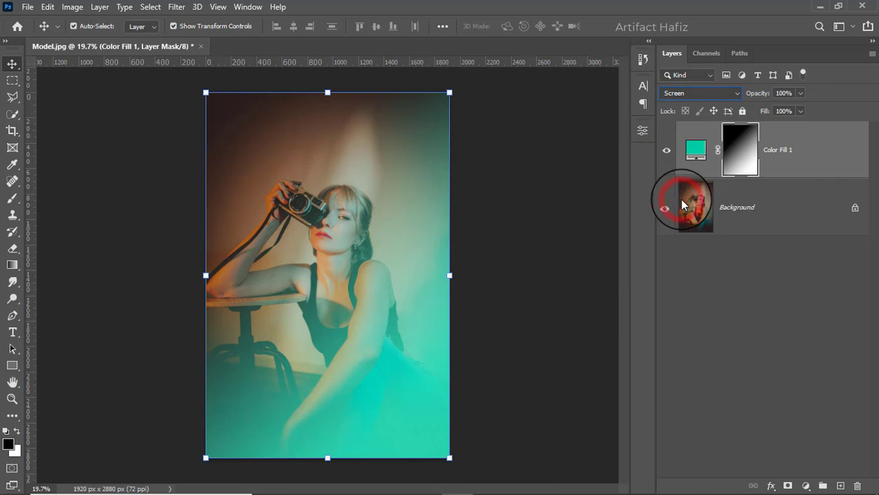
pyautogui.click(798, 147)
pyautogui.click(800, 92)
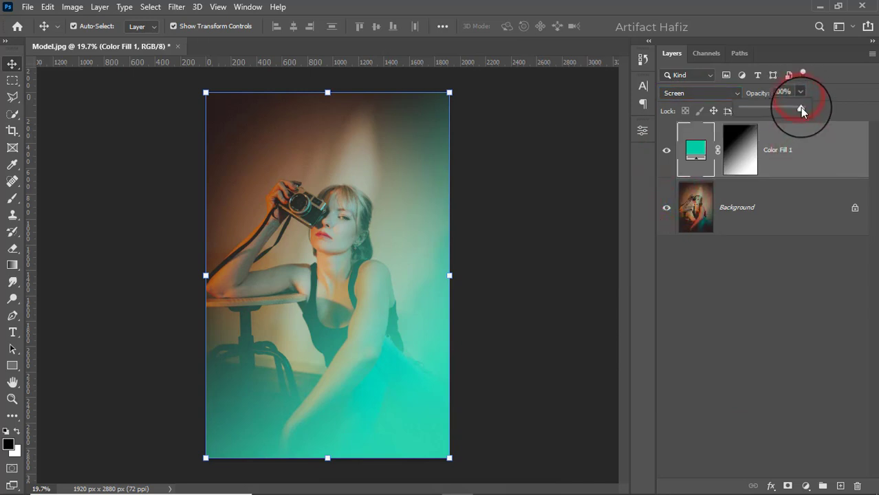
pyautogui.moveTo(800, 107); pyautogui.dragTo(771, 107)
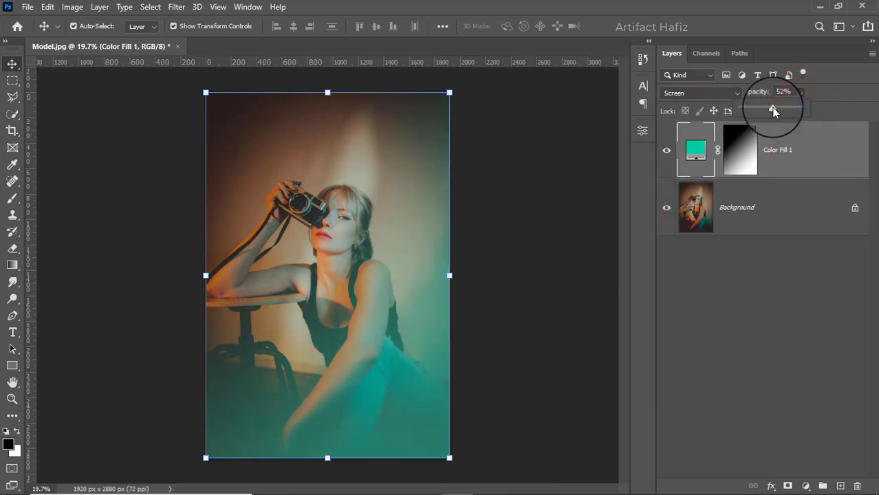
pyautogui.click(794, 147)
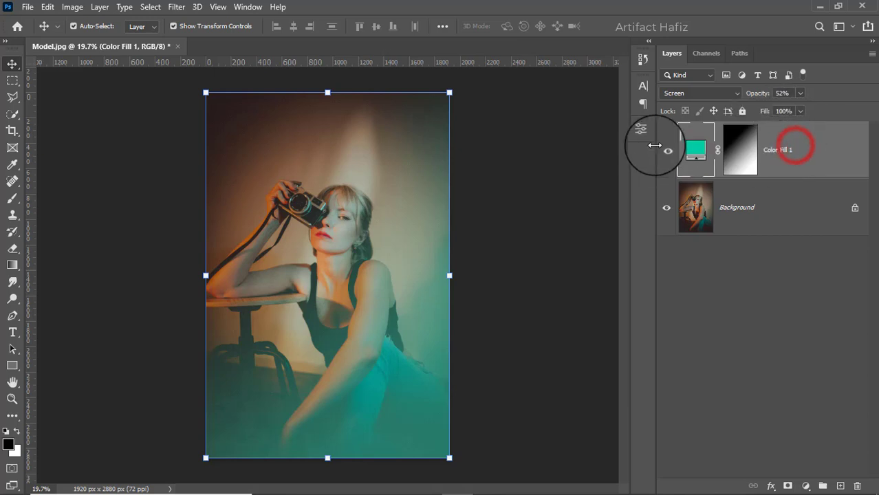
pyautogui.click(667, 150)
pyautogui.click(667, 150)
pyautogui.click(789, 156)
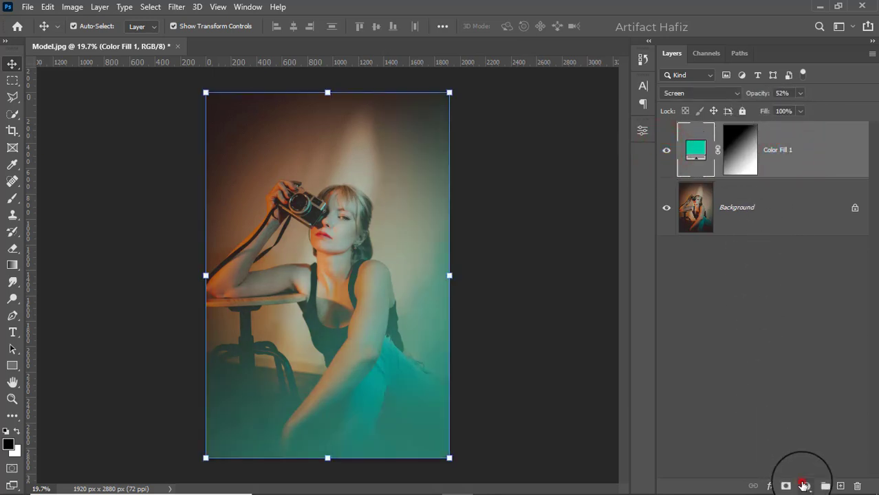
# - Add a Solid Color fill layer in orange ff8400 above the teal fill
pyautogui.click(803, 486)
pyautogui.click(779, 256)
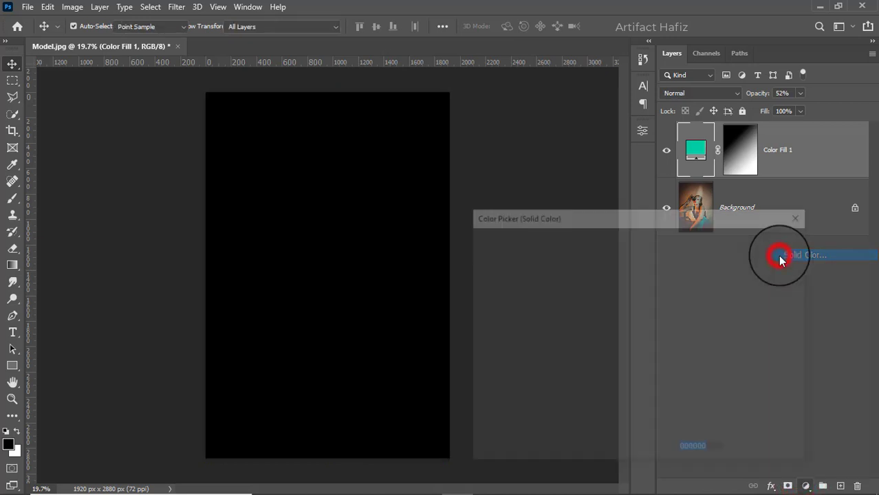
pyautogui.click(653, 396)
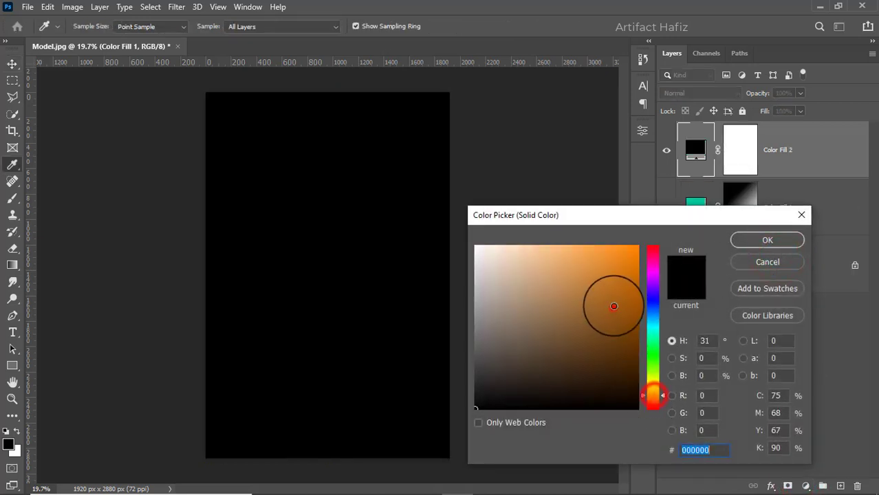
pyautogui.moveTo(614, 306); pyautogui.dragTo(670, 225)
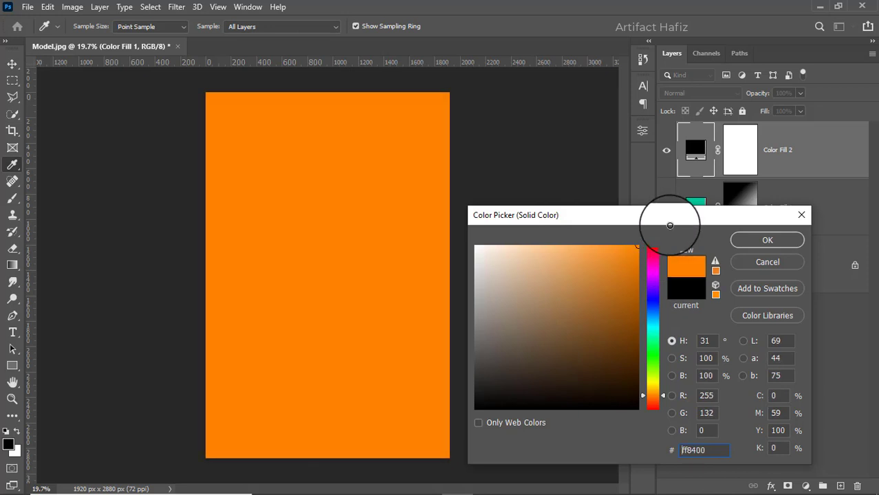
pyautogui.click(746, 240)
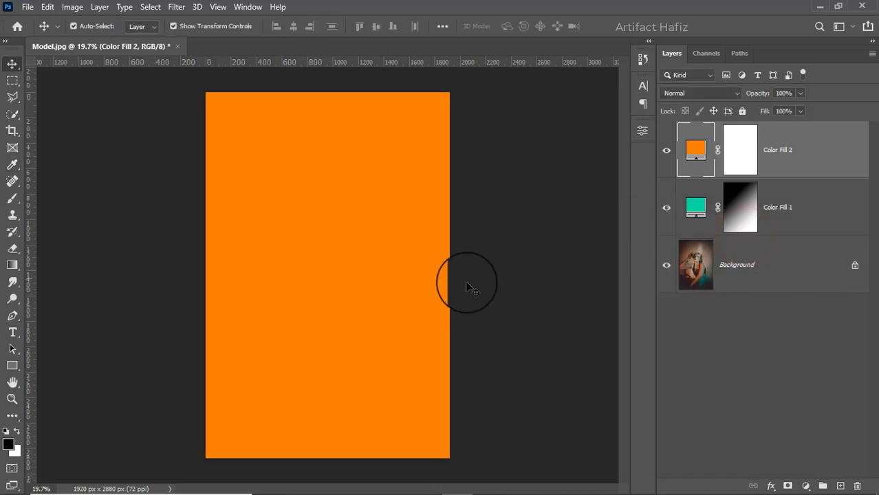
# - Draw a diagonal black-to-white gradient on the orange fill's mask from the image's lower-right toward its upper-left
pyautogui.click(732, 148)
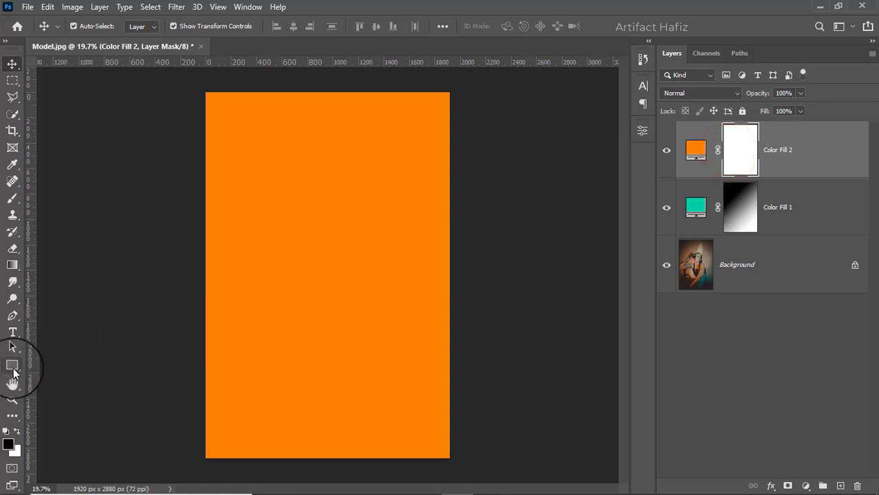
pyautogui.click(12, 265)
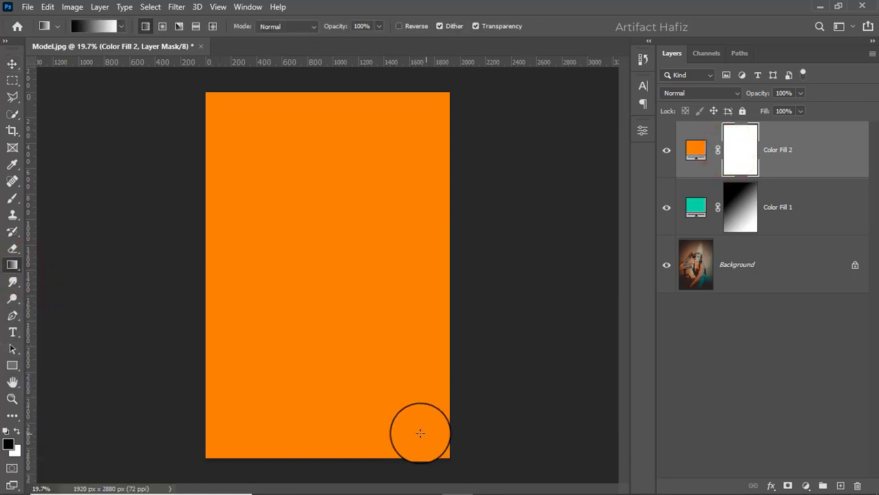
pyautogui.moveTo(377, 349); pyautogui.dragTo(283, 219)
pyautogui.moveTo(359, 316); pyautogui.dragTo(225, 167)
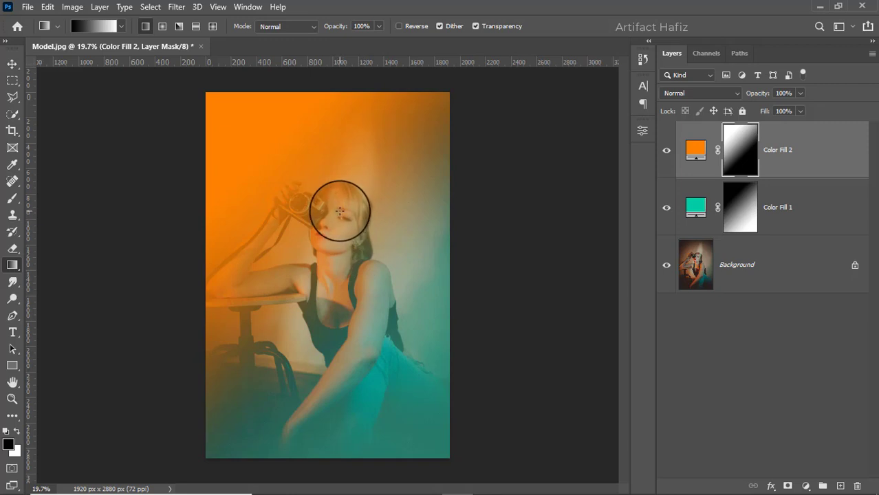
pyautogui.click(12, 65)
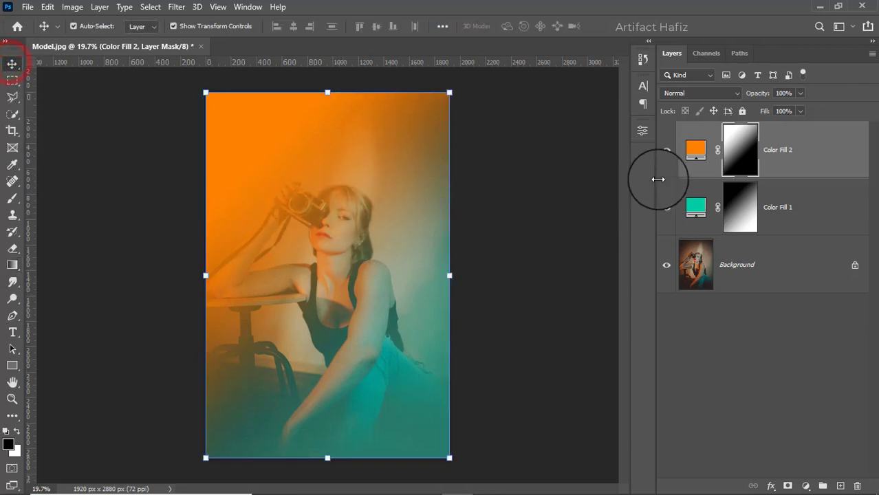
# - Set the orange fill layer's blend mode to Screen and preview the image with each fill layer hidden in turn
pyautogui.click(681, 94)
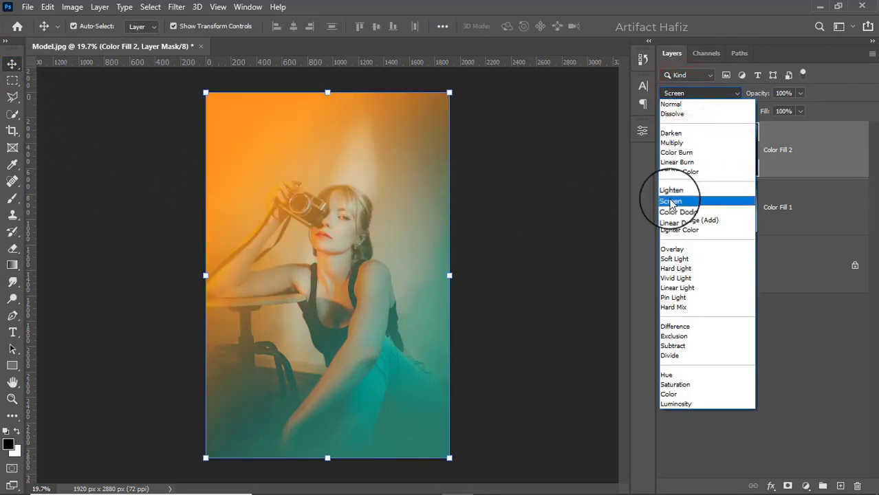
pyautogui.click(671, 202)
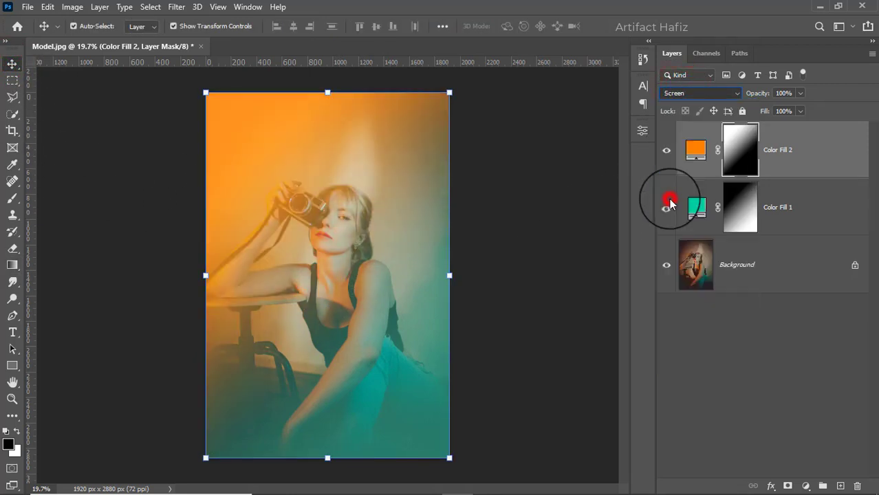
pyautogui.click(666, 150)
pyautogui.click(667, 151)
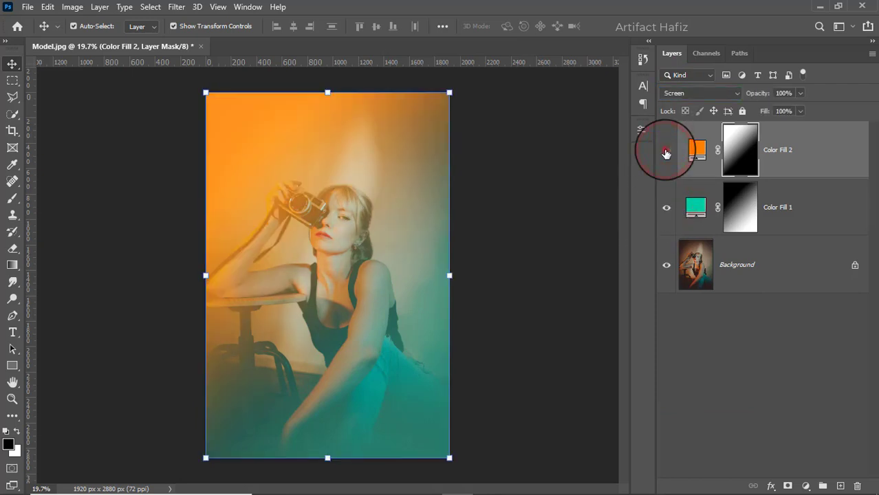
pyautogui.click(667, 152)
pyautogui.click(667, 152)
pyautogui.click(666, 210)
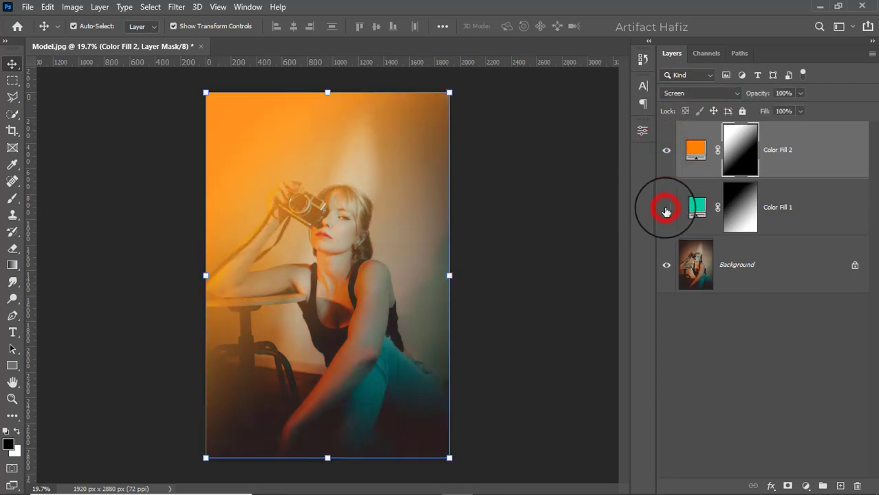
pyautogui.click(666, 209)
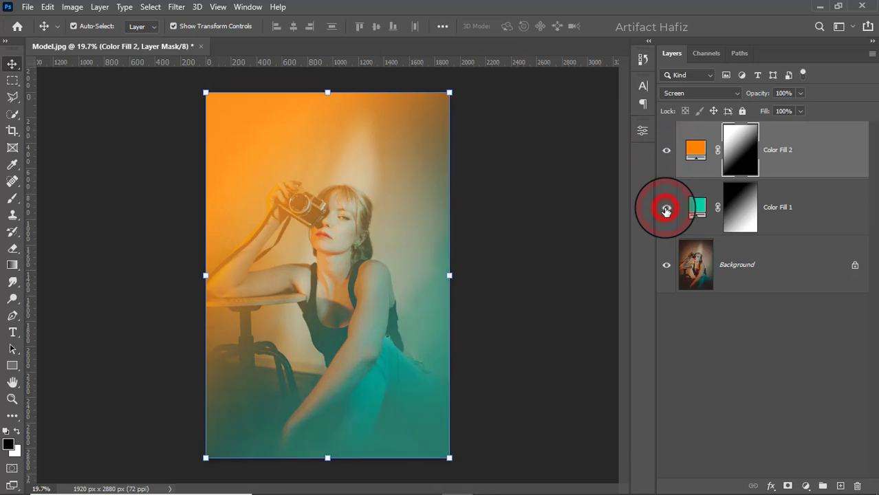
# - Group the orange and teal fill layers and compare the image with and without the group
pyautogui.keyDown('ctrl'); pyautogui.click(800, 160); pyautogui.keyUp('ctrl')
pyautogui.click(797, 163)
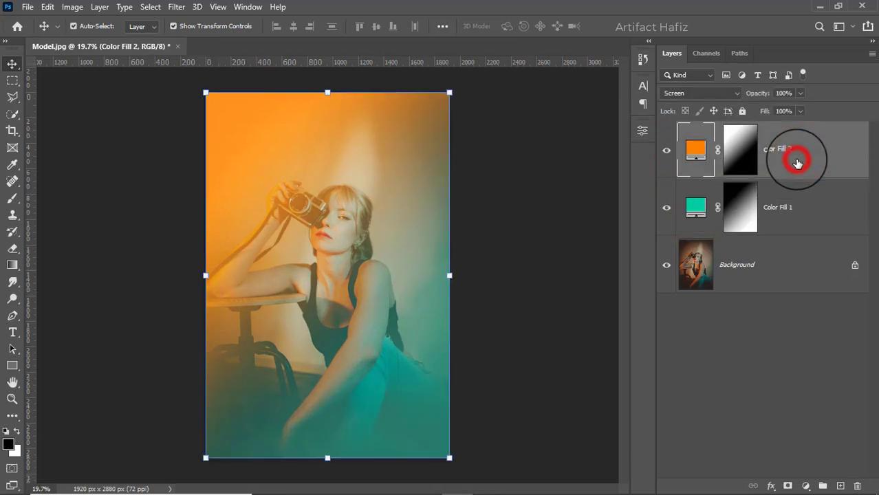
pyautogui.keyDown('ctrl'); pyautogui.click(799, 207); pyautogui.keyUp('ctrl')
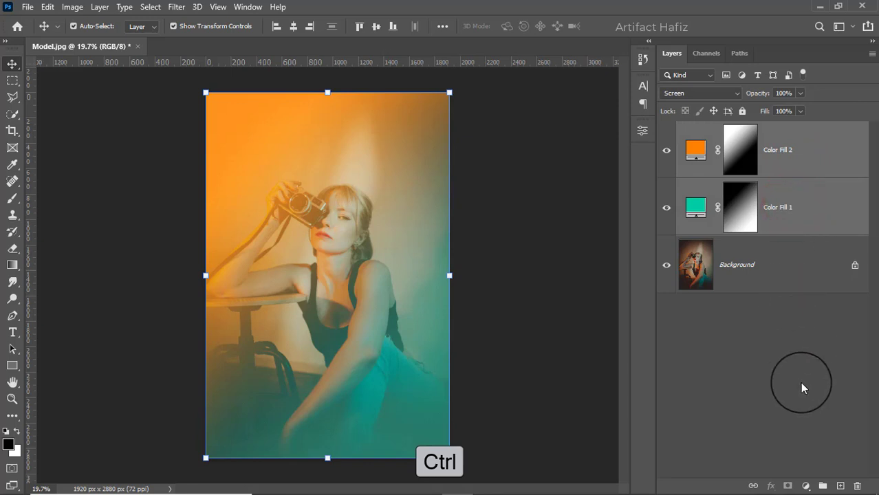
pyautogui.click(820, 486)
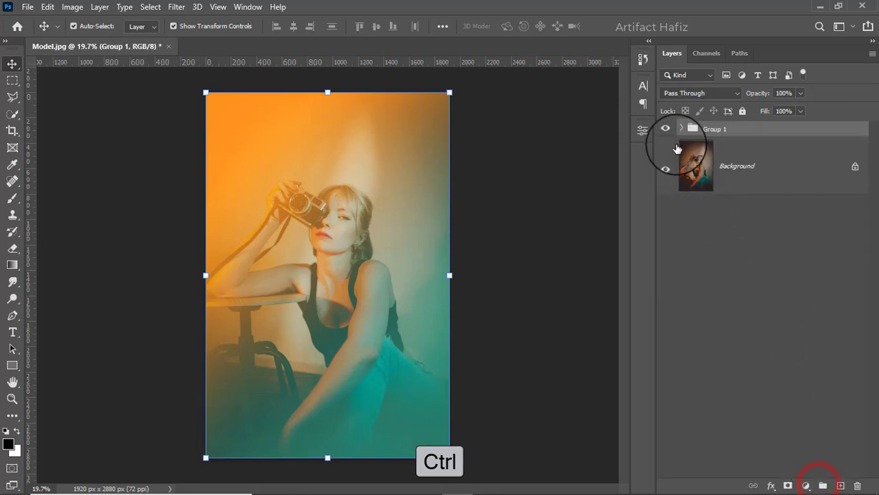
pyautogui.click(668, 135)
pyautogui.click(667, 132)
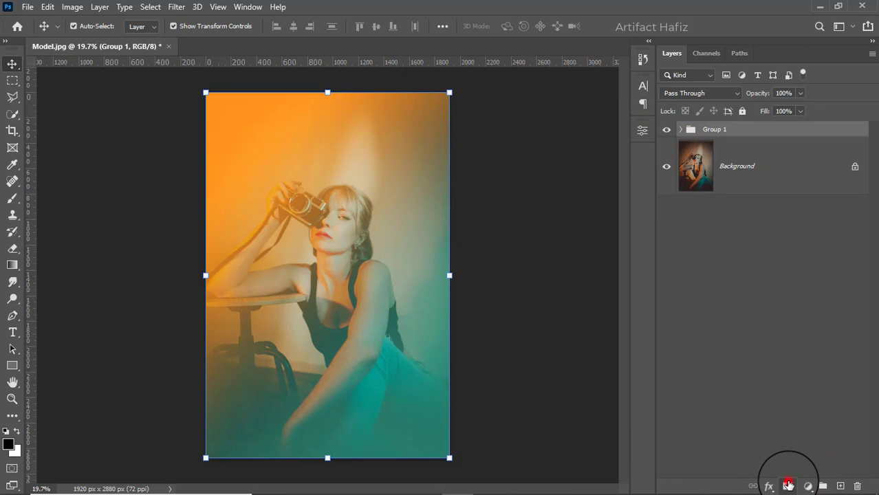
# - Add a layer mask to the group and set up a Soft Round brush at 291 px with 0% hardness
pyautogui.click(788, 486)
pyautogui.click(13, 198)
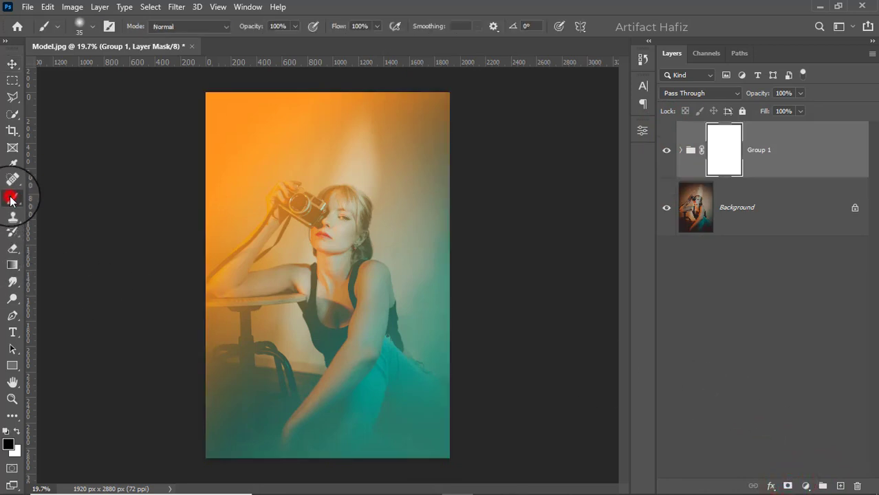
pyautogui.click(88, 26)
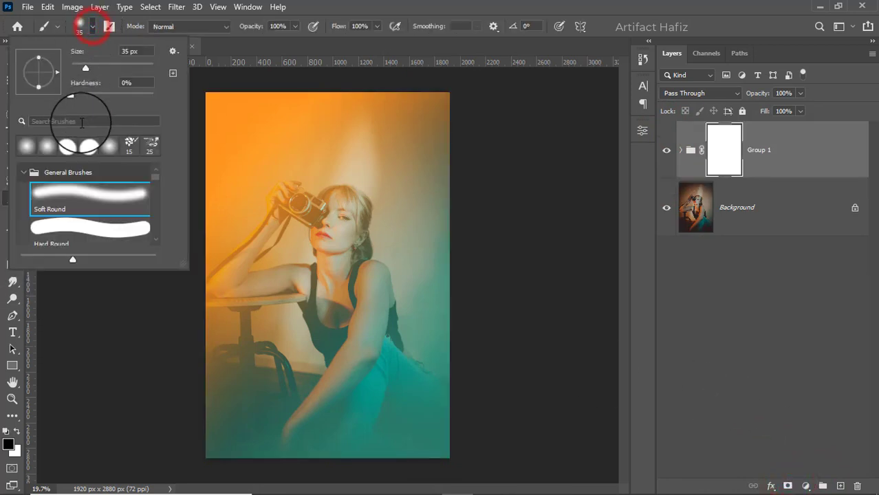
pyautogui.click(64, 193)
pyautogui.moveTo(86, 68); pyautogui.dragTo(137, 74)
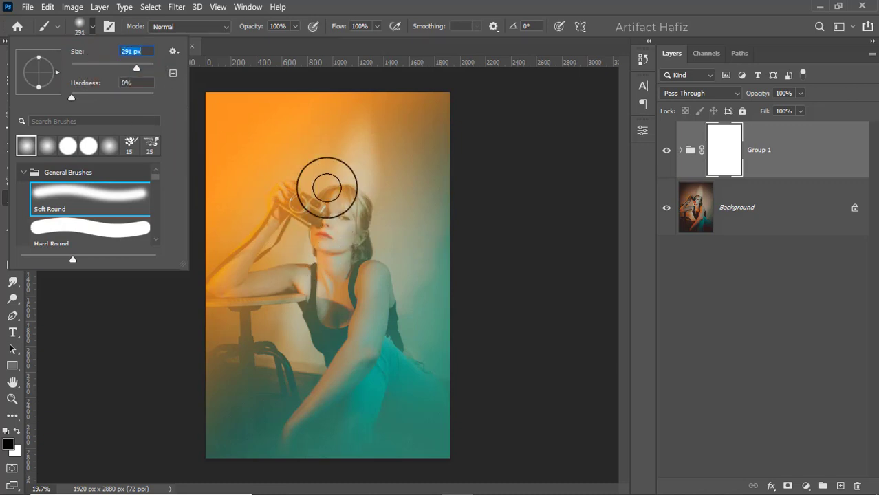
# - Paint the group's mask with black at 12% brush opacity over the model's face, camera, arms and torso, and compare with the group hidden
pyautogui.click(295, 27)
pyautogui.click(242, 39)
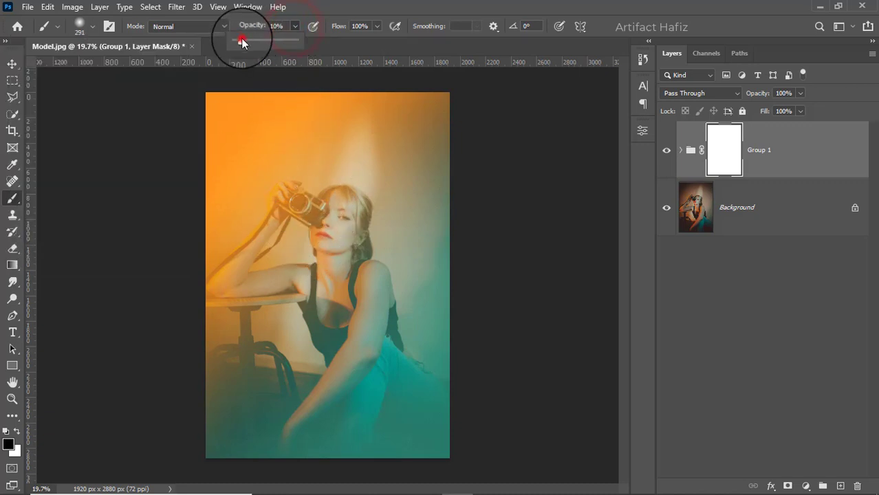
pyautogui.moveTo(241, 40); pyautogui.dragTo(242, 41)
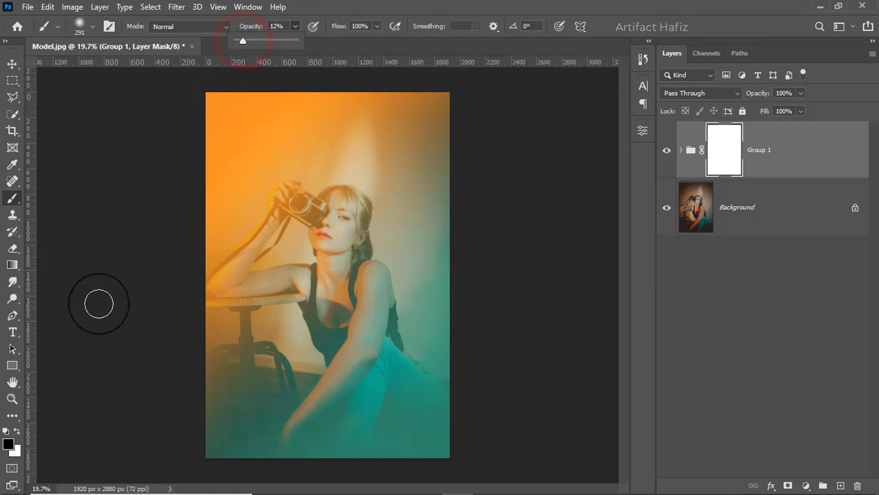
pyautogui.click(17, 430)
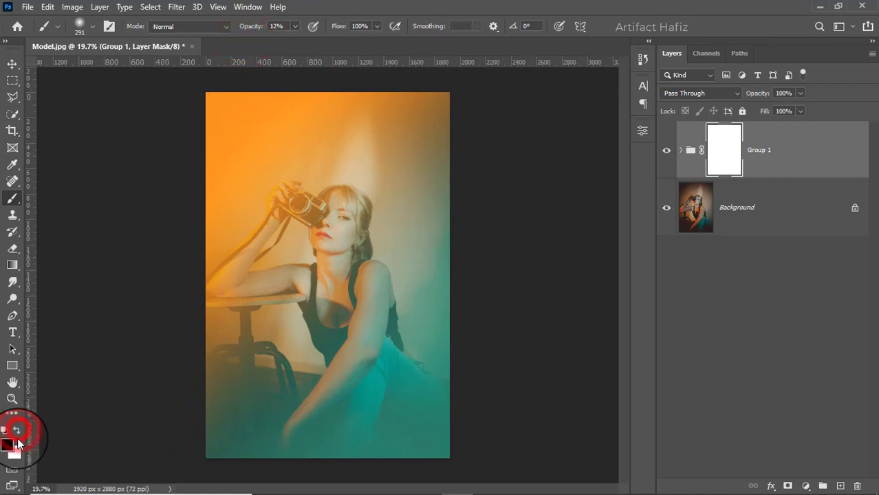
pyautogui.moveTo(338, 203)
pyautogui.mouseDown()
pyautogui.moveTo(324, 226)
pyautogui.moveTo(290, 190)
pyautogui.moveTo(333, 232)
pyautogui.moveTo(343, 261)
pyautogui.moveTo(346, 216)
pyautogui.moveTo(353, 257)
pyautogui.moveTo(345, 290)
pyautogui.moveTo(367, 283)
pyautogui.moveTo(348, 389)
pyautogui.moveTo(288, 432)
pyautogui.moveTo(310, 412)
pyautogui.mouseUp()
pyautogui.moveTo(273, 216)
pyautogui.mouseDown()
pyautogui.moveTo(242, 259)
pyautogui.moveTo(248, 252)
pyautogui.mouseUp()
pyautogui.click(301, 297)
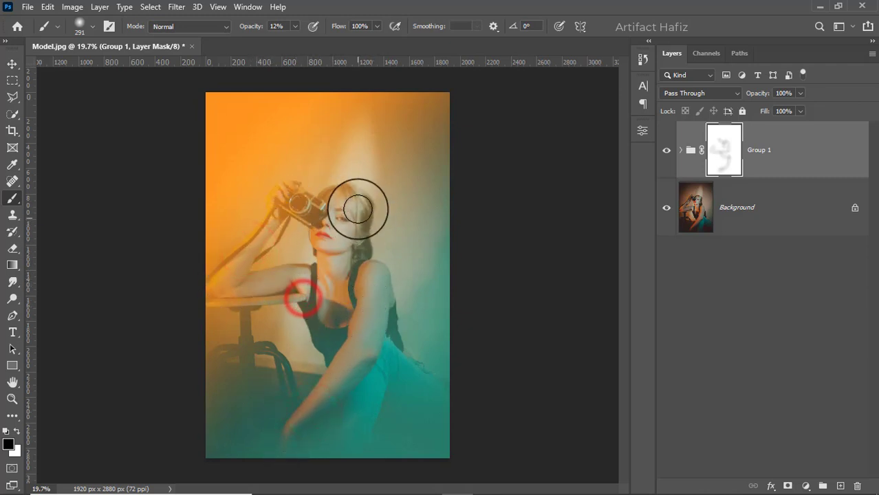
pyautogui.moveTo(339, 206); pyautogui.dragTo(324, 228)
pyautogui.moveTo(287, 198); pyautogui.dragTo(346, 233)
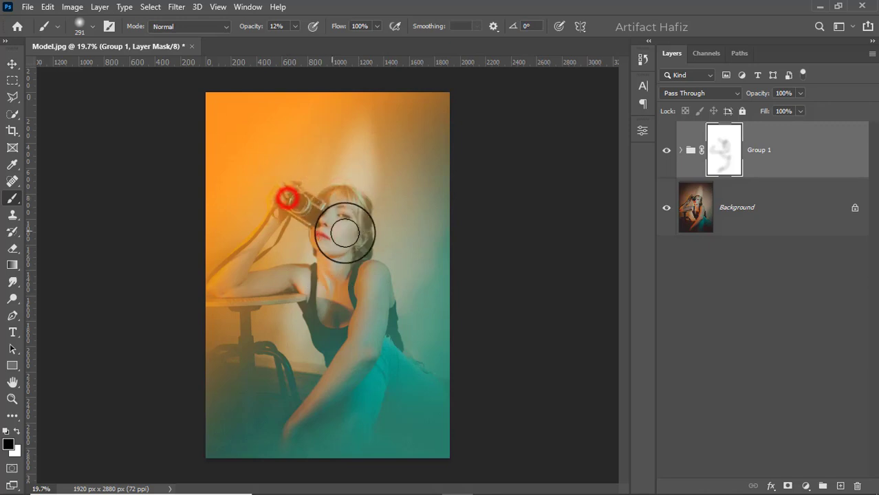
pyautogui.click(345, 210)
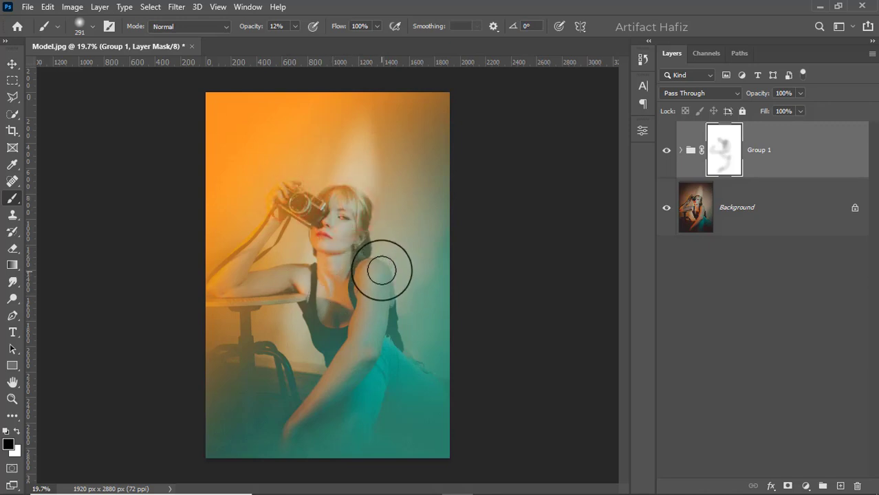
pyautogui.click(381, 271)
pyautogui.click(666, 151)
pyautogui.click(666, 151)
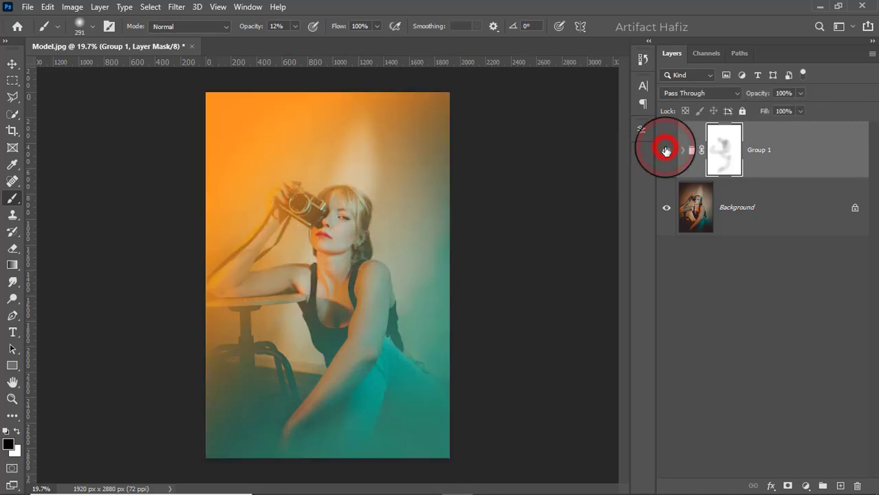
# - Add a Levels adjustment above the group with the RGB black input level set to 15
pyautogui.click(778, 165)
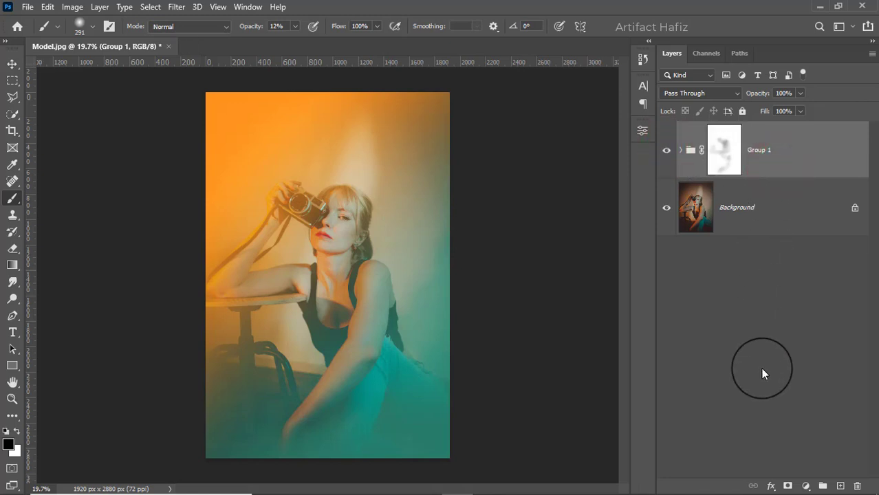
pyautogui.click(804, 486)
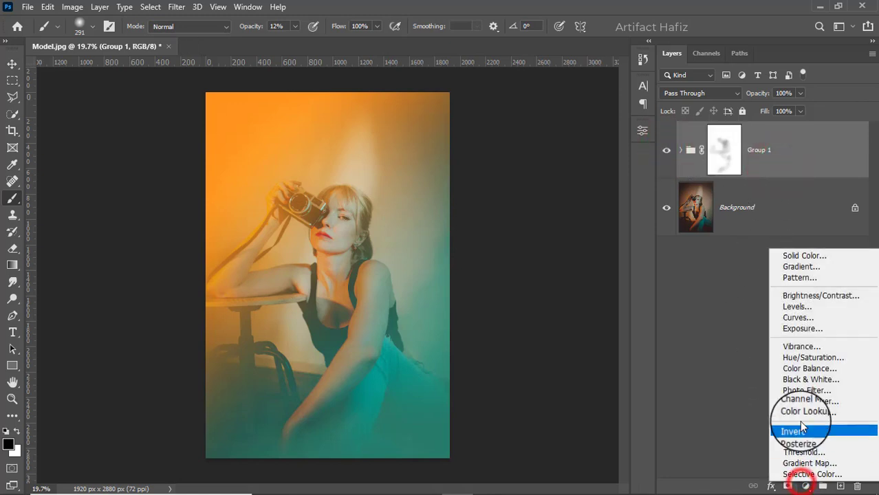
pyautogui.click(794, 308)
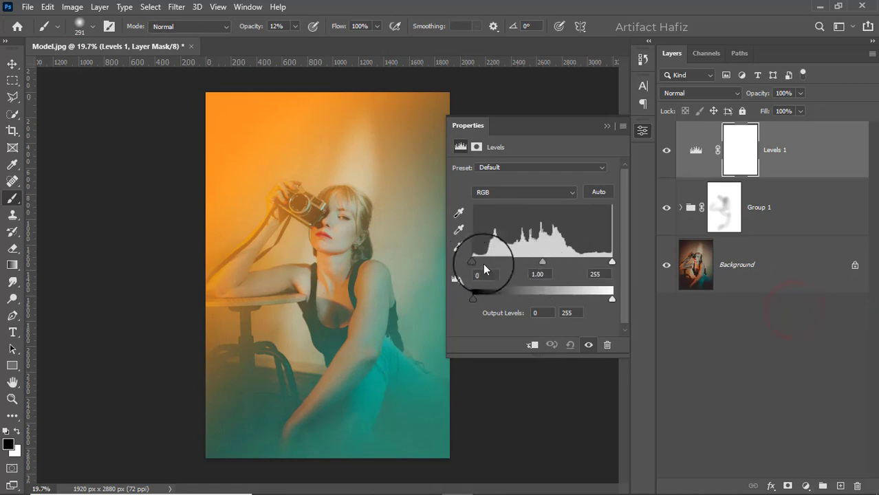
pyautogui.moveTo(470, 264)
pyautogui.mouseDown()
pyautogui.moveTo(491, 270)
pyautogui.moveTo(483, 268)
pyautogui.mouseUp()
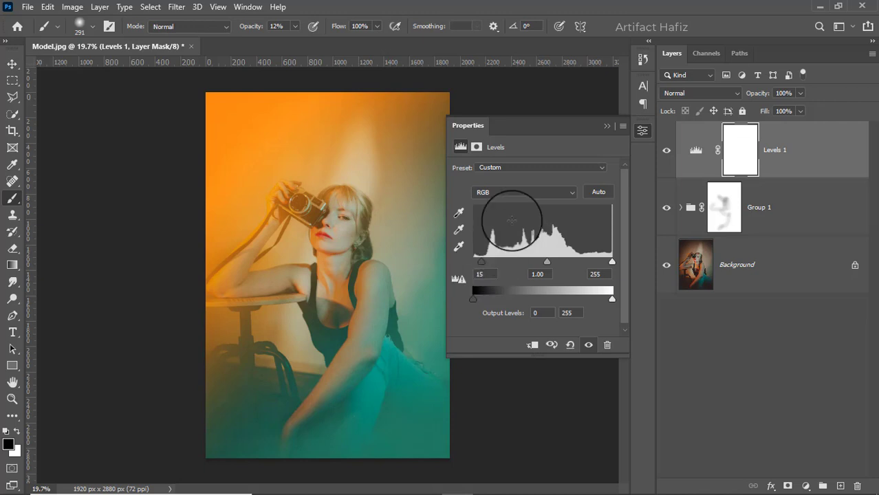
pyautogui.click(605, 126)
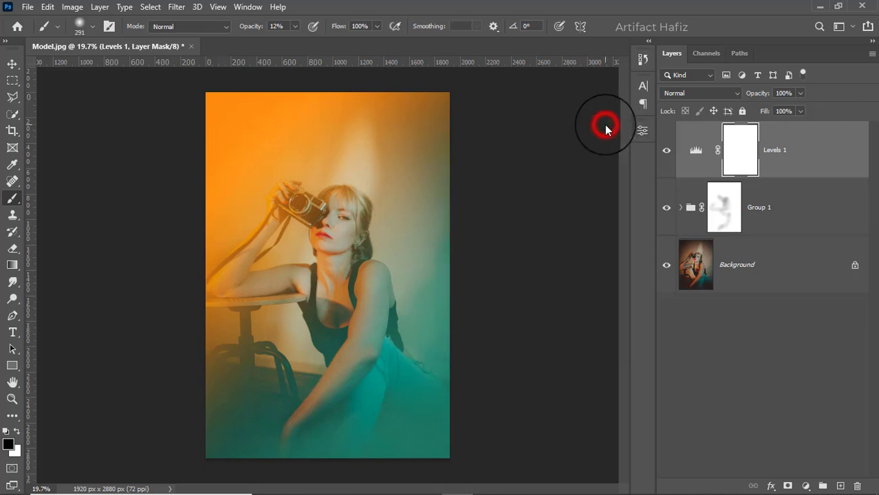
# - Add a Color Lookup adjustment above Levels using the 3D LUT Fuji F125 Kodak 2395 (by Adobe).cube
pyautogui.click(786, 148)
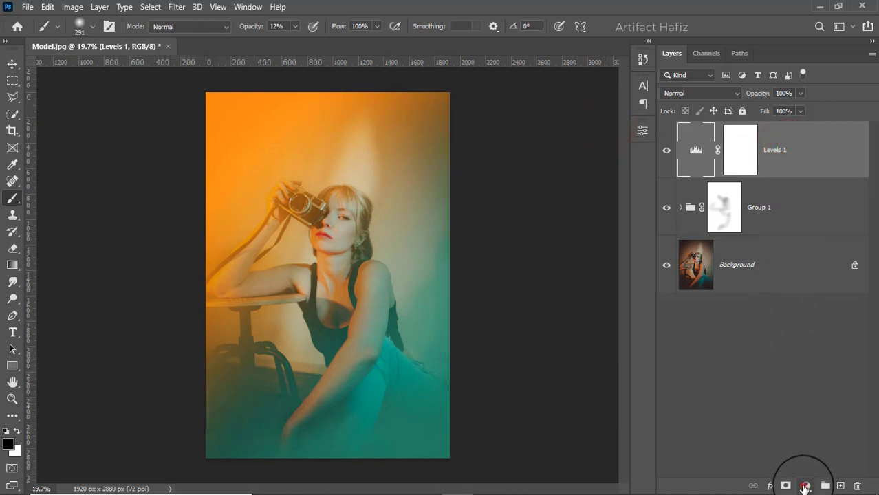
pyautogui.click(805, 487)
pyautogui.click(799, 417)
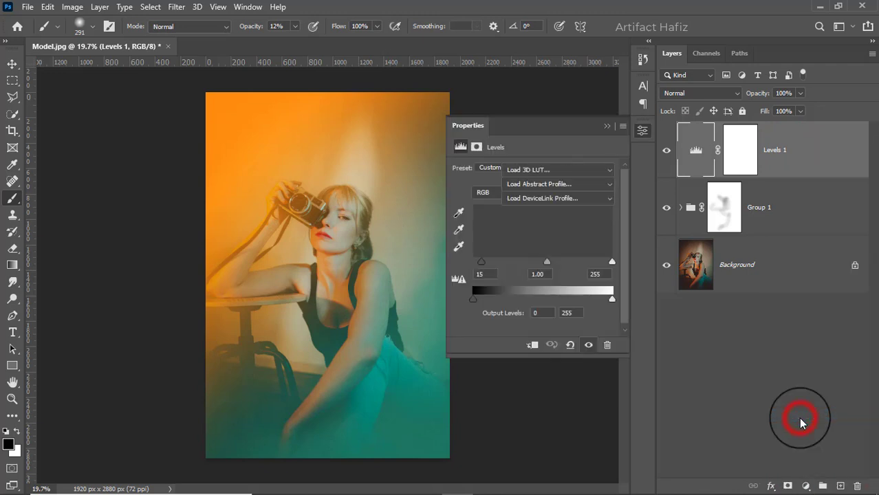
pyautogui.click(533, 168)
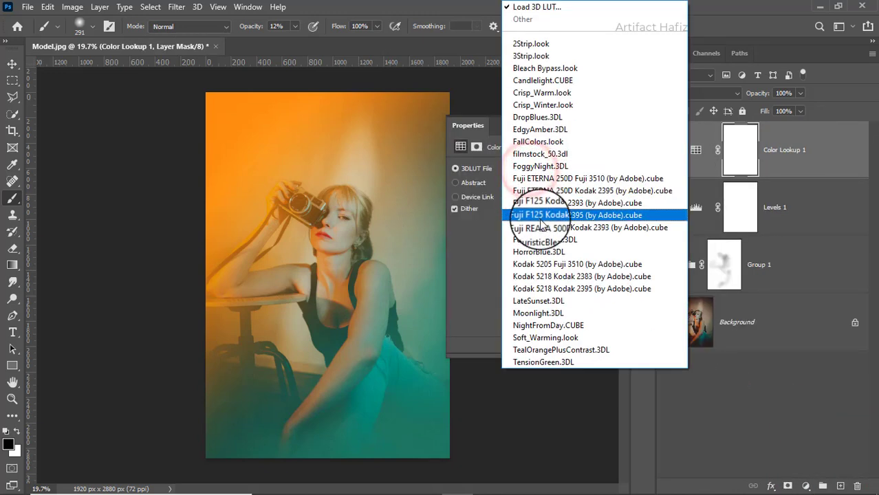
pyautogui.click(543, 217)
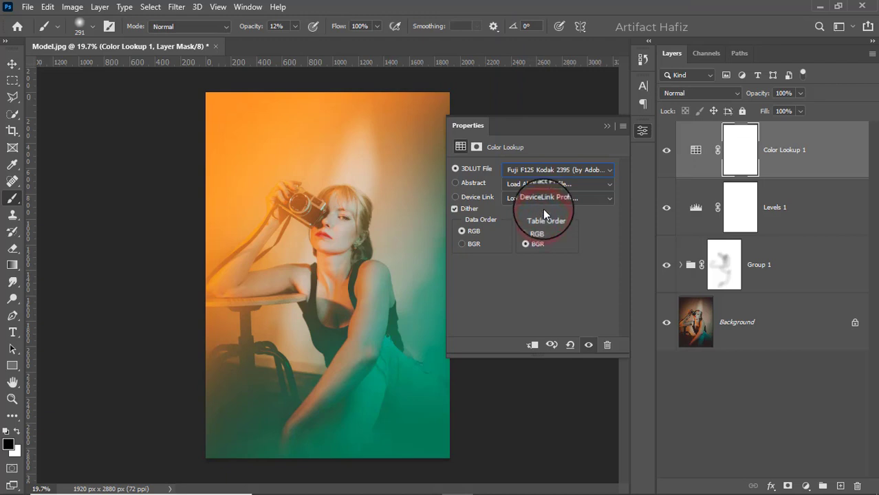
pyautogui.click(605, 126)
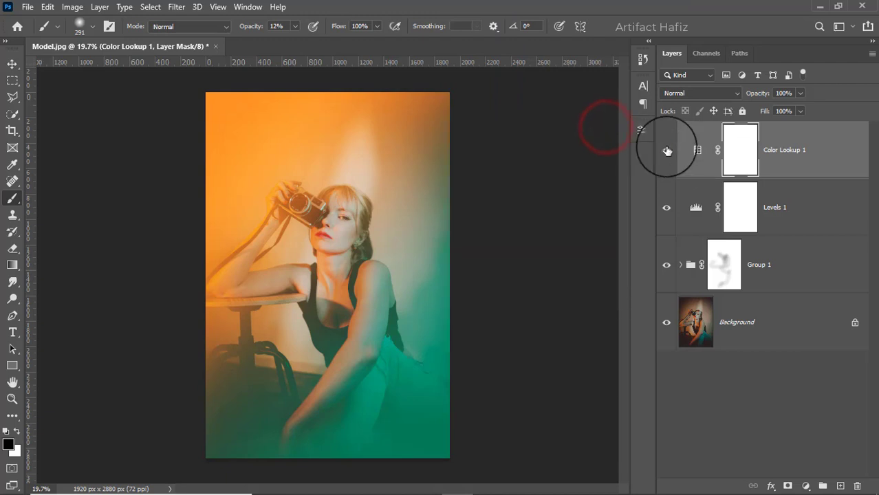
# - Compare the image without the Color Lookup layer and set that layer's opacity to 48%
pyautogui.click(666, 150)
pyautogui.click(666, 150)
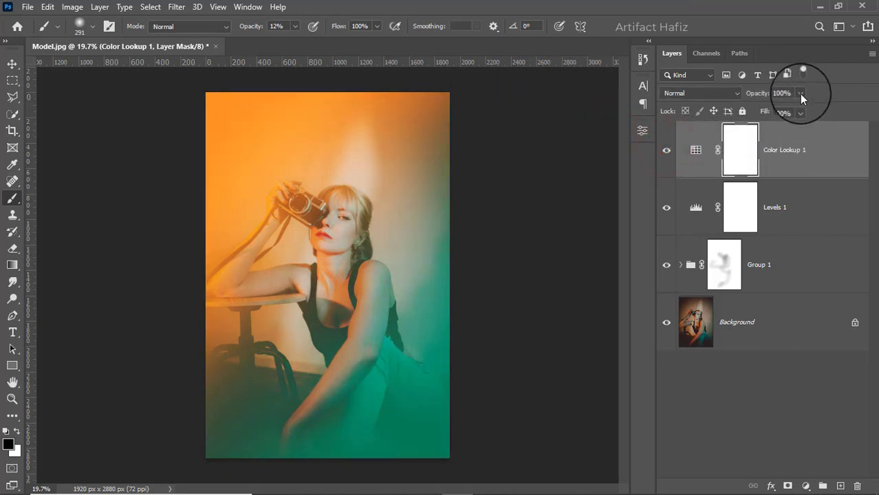
pyautogui.moveTo(800, 110); pyautogui.dragTo(765, 108)
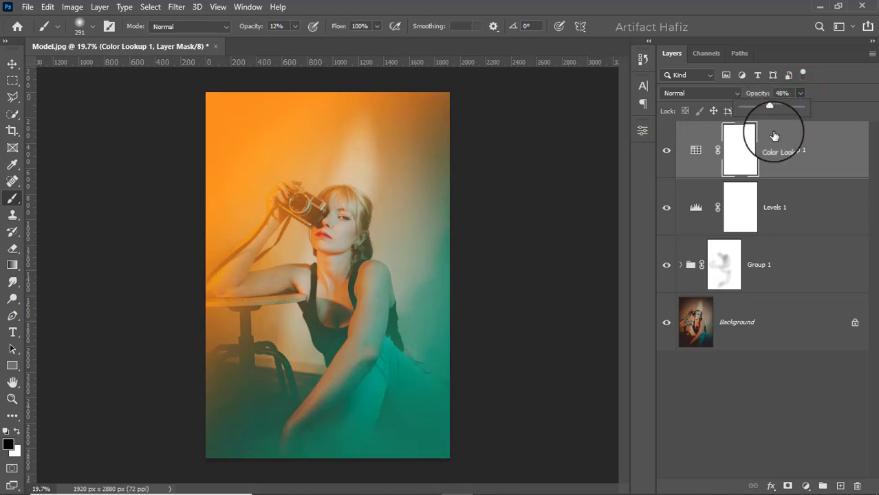
# - Add a Curves adjustment on top and shape a gentle RGB S-curve with darker shadows and brighter highlights
pyautogui.click(780, 164)
pyautogui.click(808, 486)
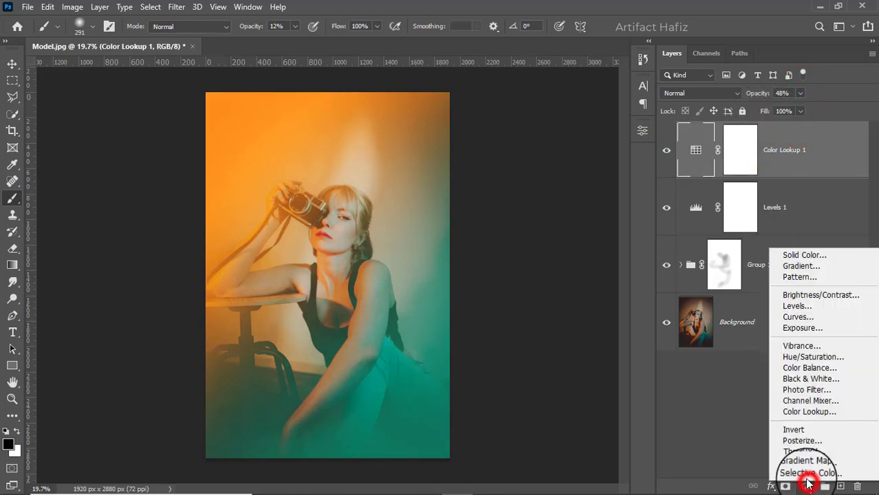
pyautogui.click(784, 318)
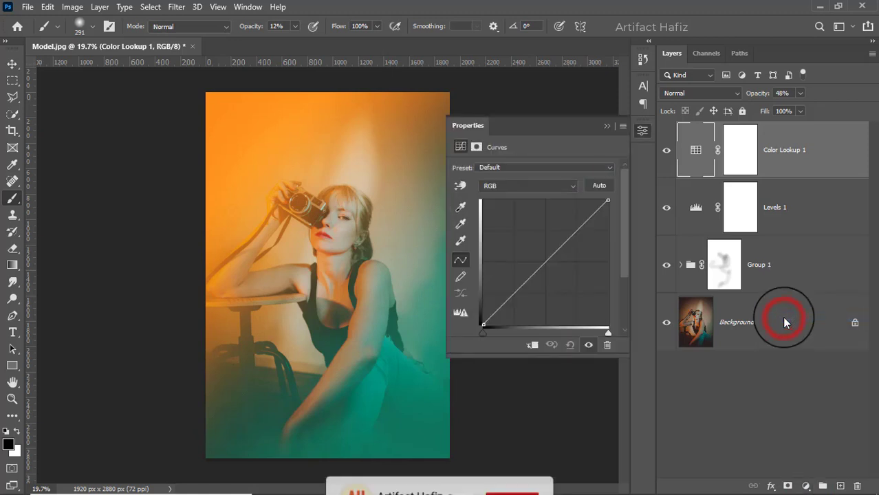
pyautogui.click(513, 296)
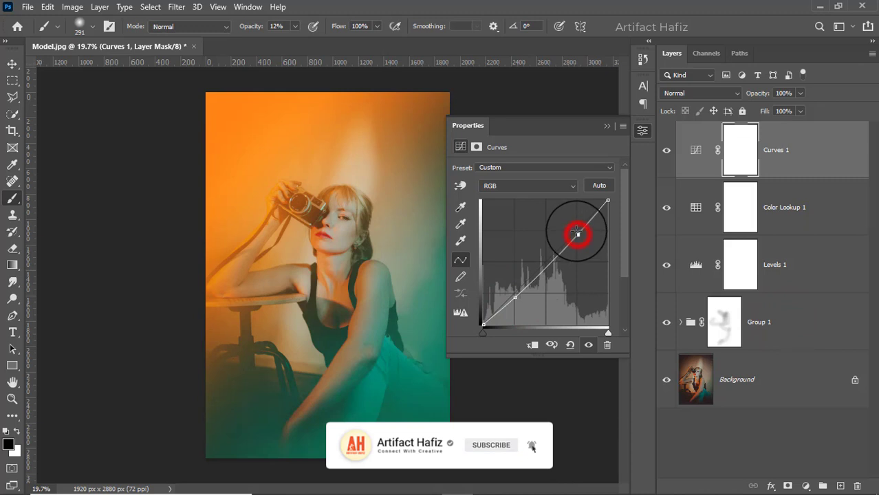
pyautogui.moveTo(578, 234); pyautogui.dragTo(574, 228)
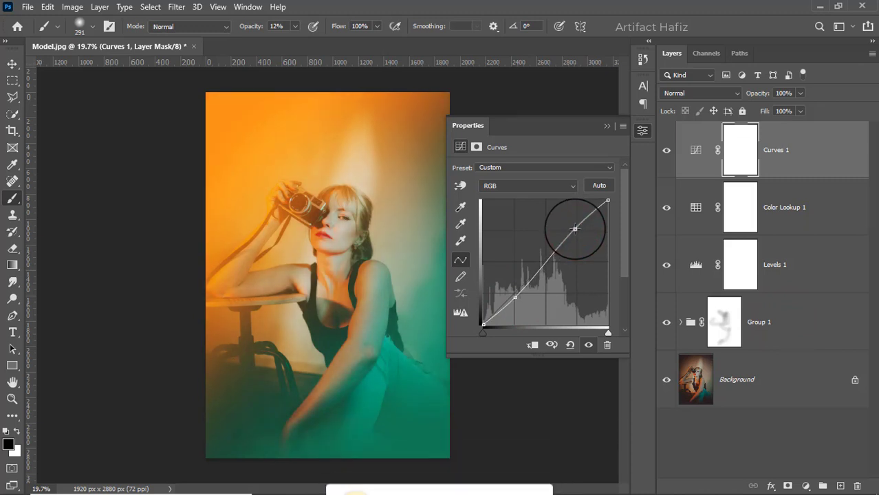
pyautogui.click(604, 127)
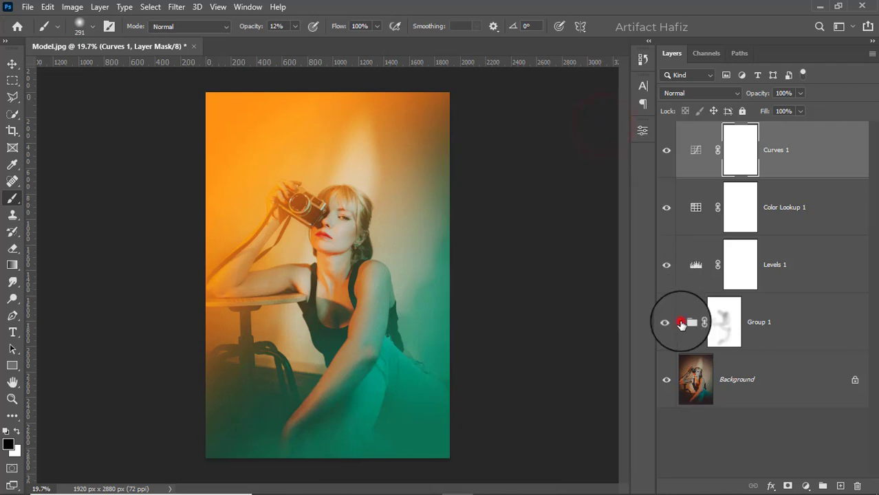
# - Expand the group to review its orange and teal colour fill layers, and collapse it again
pyautogui.click(681, 324)
pyautogui.click(800, 371)
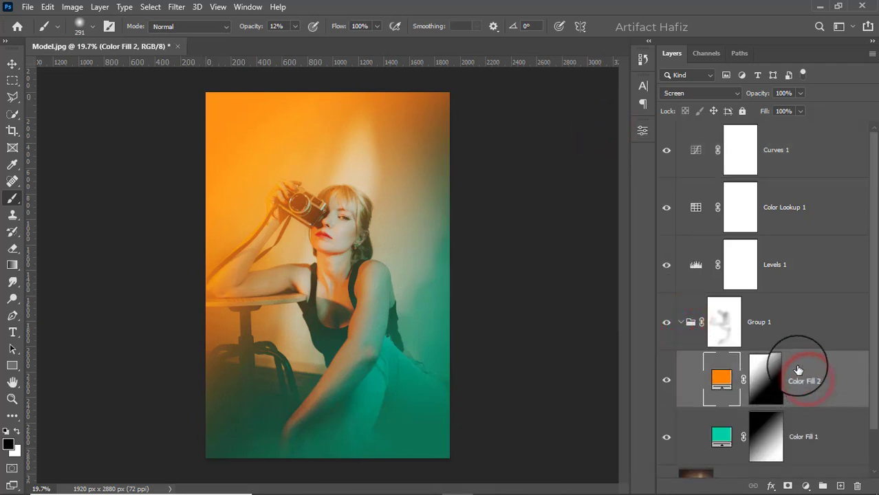
pyautogui.click(679, 322)
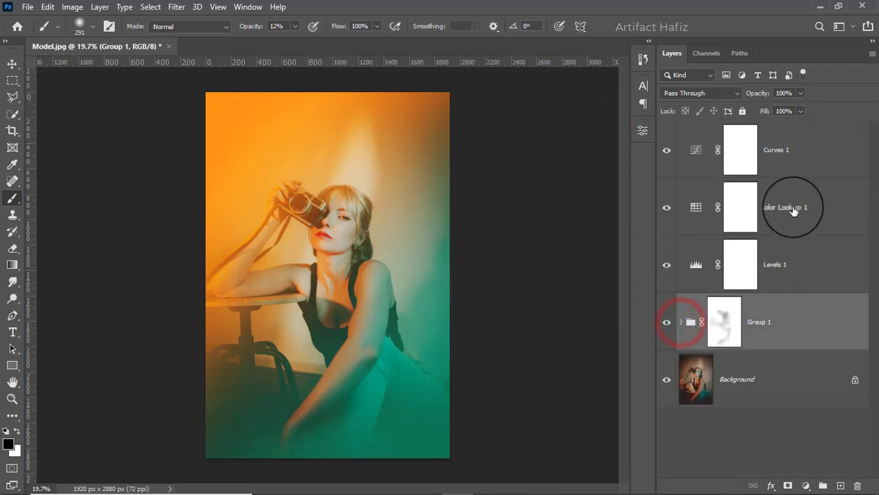
# - Add a second Color Lookup adjustment above Curves using the Soft_Warming.look 3D LUT
pyautogui.click(786, 141)
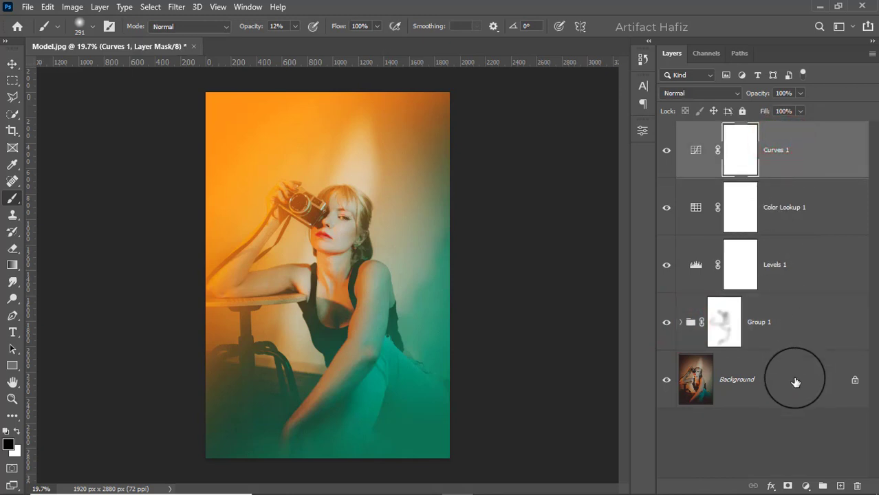
pyautogui.click(806, 485)
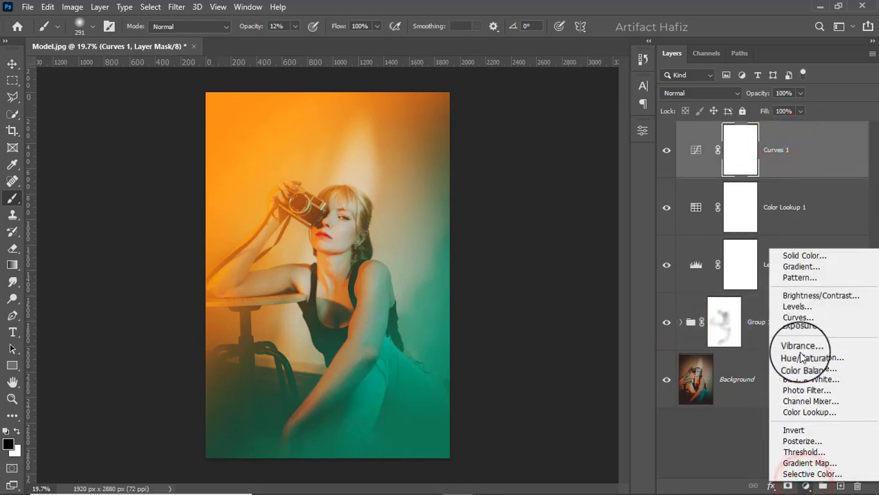
pyautogui.click(803, 413)
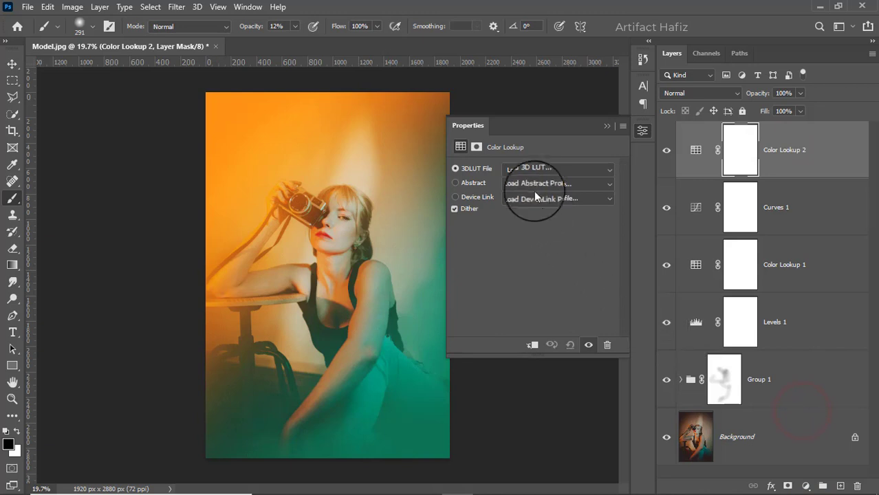
pyautogui.click(529, 172)
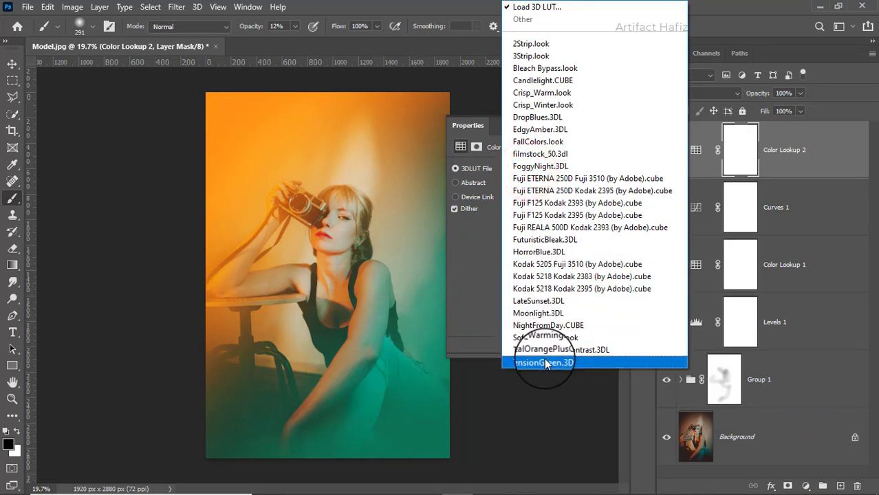
pyautogui.click(546, 338)
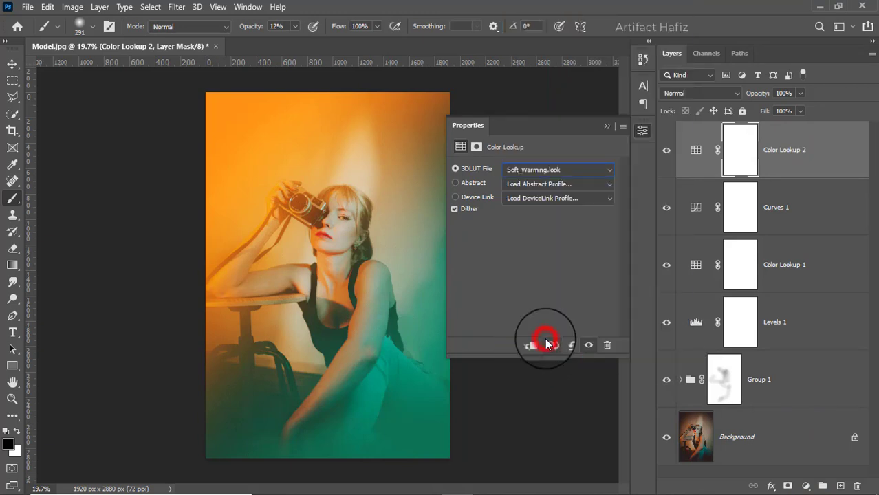
pyautogui.click(606, 126)
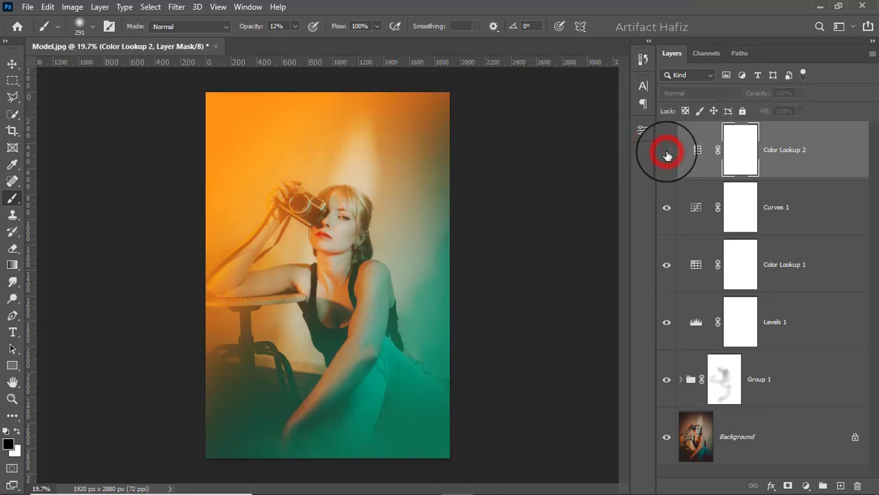
# - Preview the image without the second Color Lookup layer and set its opacity to 28%
pyautogui.click(666, 151)
pyautogui.click(801, 92)
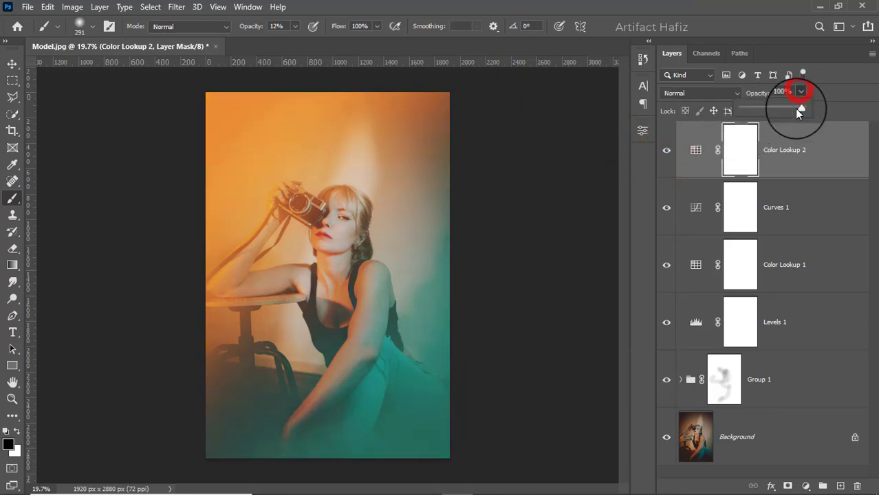
pyautogui.moveTo(779, 111); pyautogui.dragTo(759, 110)
# - Stamp all visible layers into a new merged layer above the second Color Lookup layer
pyautogui.click(805, 163)
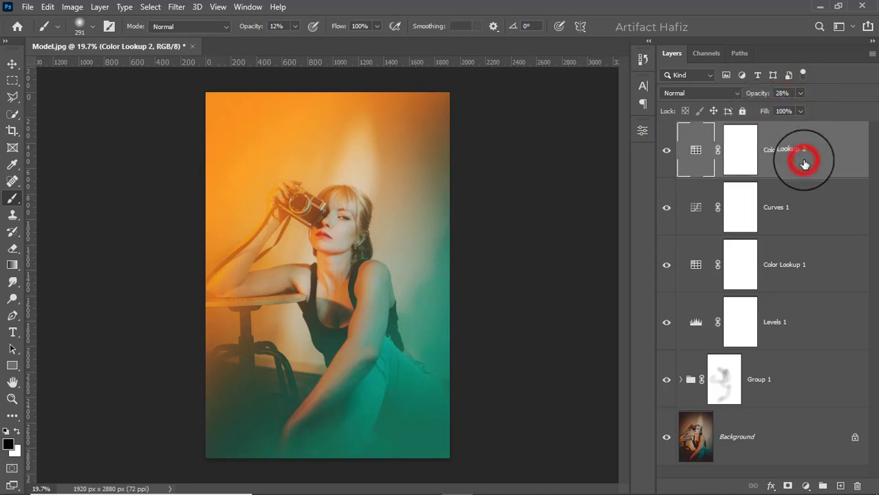
pyautogui.hotkey('ctrl', 'alt', 'shift', 'e')
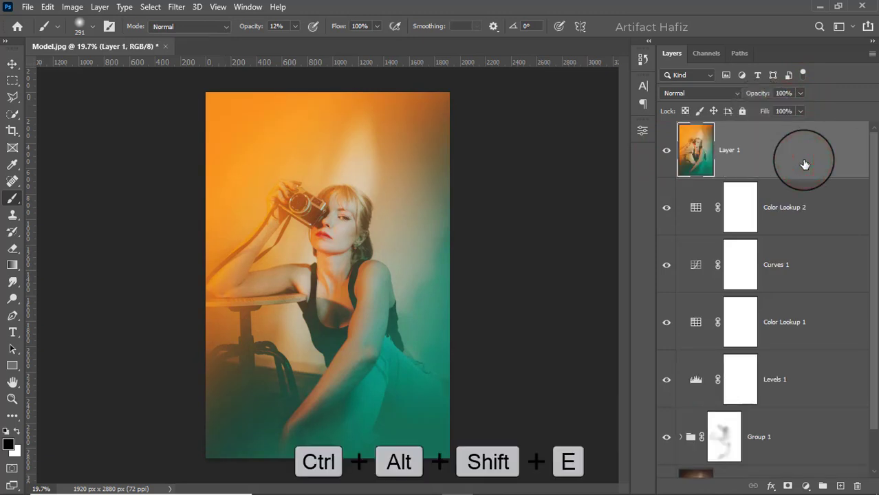
# - Convert the merged layer for smart filters and open the Camera Raw Filter on it
pyautogui.click(176, 7)
pyautogui.click(182, 41)
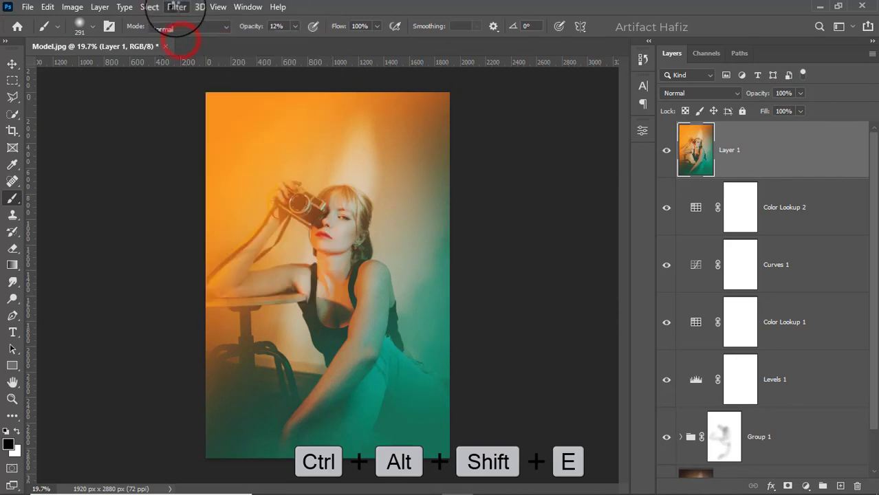
pyautogui.click(176, 7)
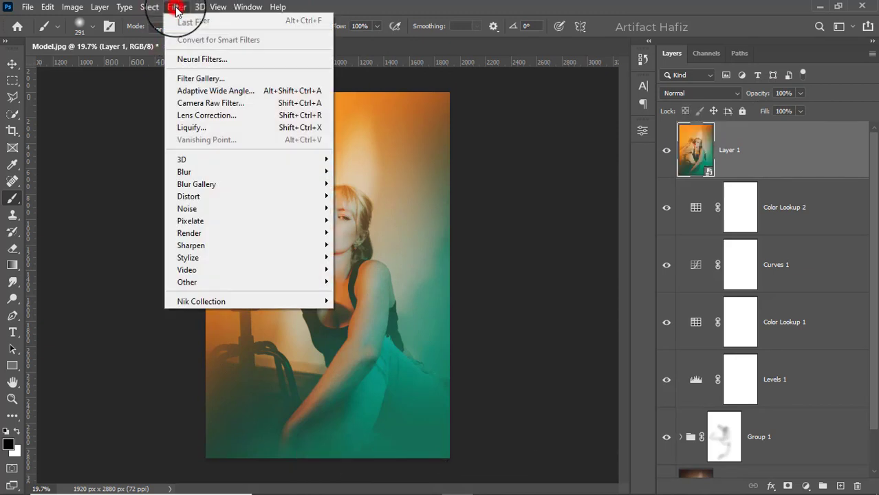
pyautogui.click(198, 102)
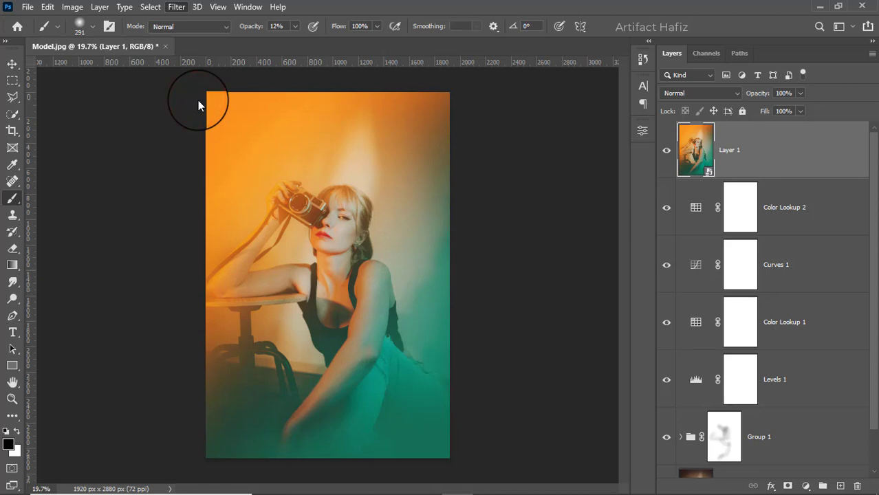
pyautogui.hotkey('ctrl', 'shift', 'a')
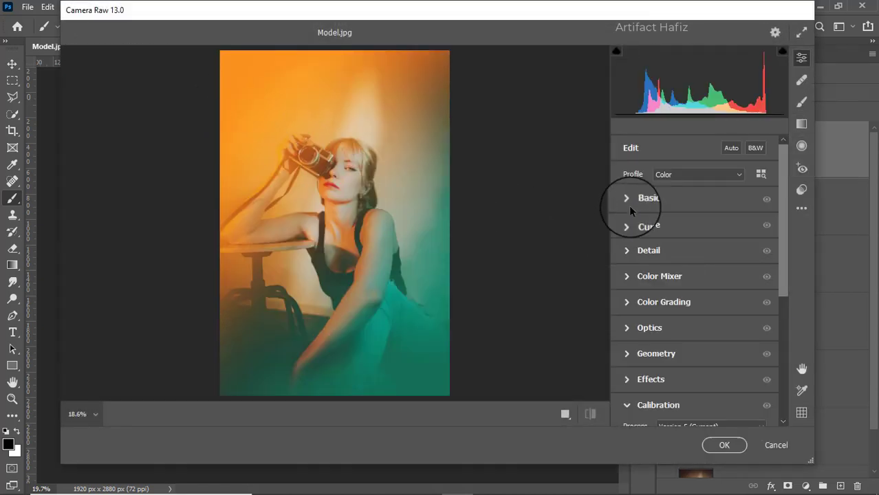
# - Set the Basic tones to Highlights -18, Shadows +15, Whites +22, Blacks +13 and Contrast +6
pyautogui.click(630, 202)
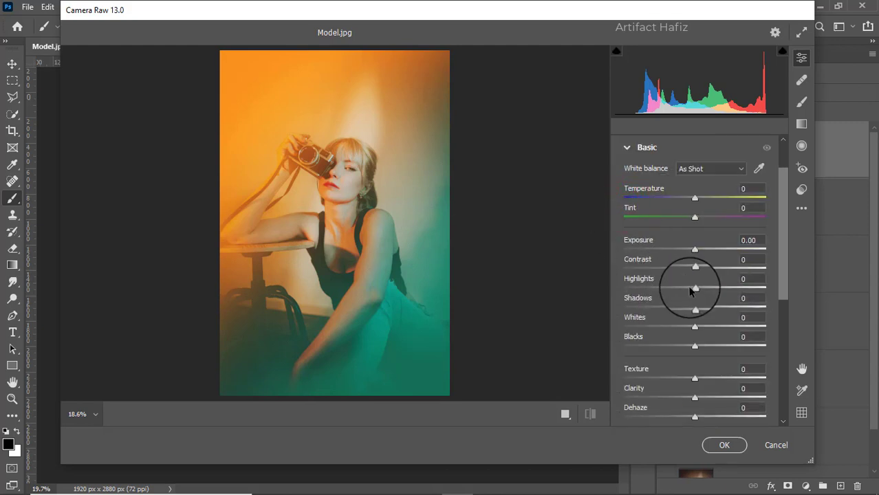
pyautogui.moveTo(693, 289); pyautogui.dragTo(682, 289)
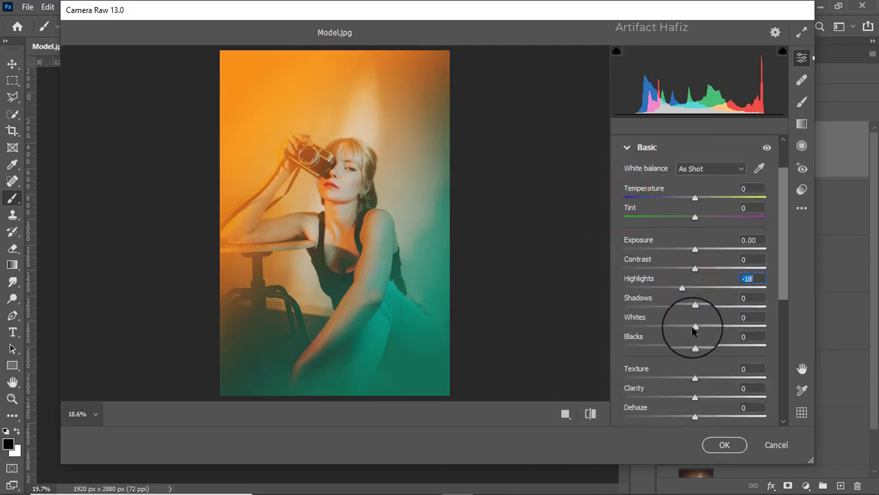
pyautogui.moveTo(693, 330); pyautogui.dragTo(703, 311)
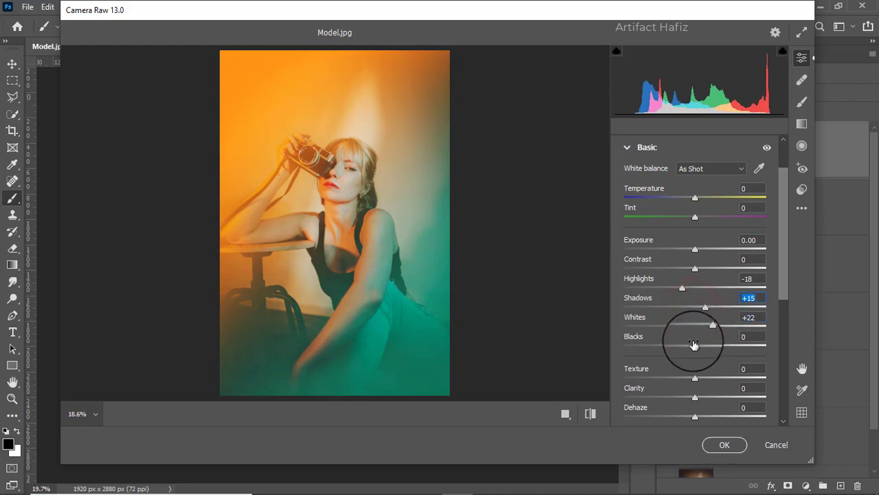
pyautogui.moveTo(695, 345)
pyautogui.mouseDown()
pyautogui.moveTo(713, 348)
pyautogui.moveTo(703, 348)
pyautogui.mouseUp()
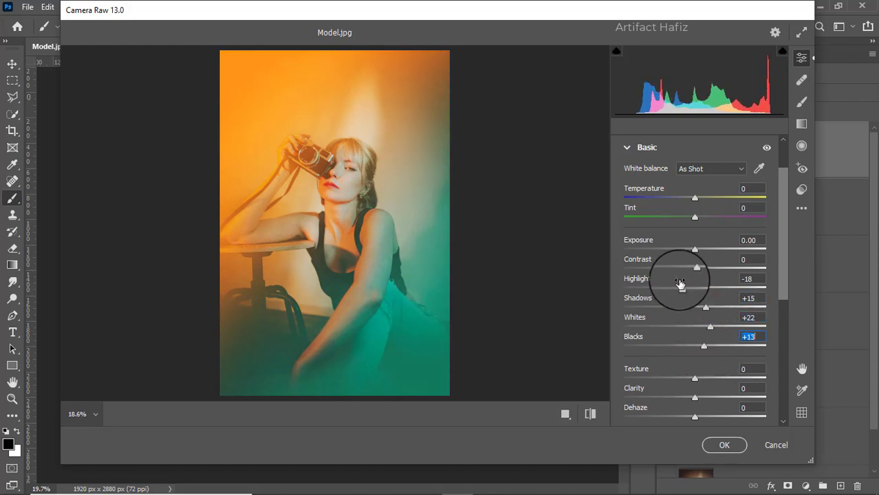
pyautogui.moveTo(693, 268)
pyautogui.mouseDown()
pyautogui.moveTo(722, 269)
pyautogui.moveTo(706, 271)
pyautogui.moveTo(695, 252)
pyautogui.mouseUp()
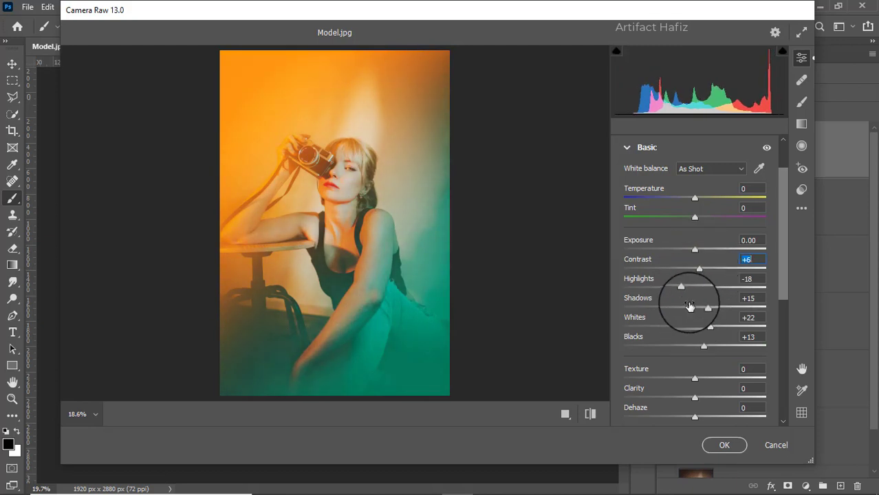
# - Set Texture to -3, Clarity to +7 and Dehaze to +5 in the Basic adjustments
pyautogui.scroll(-2, 680, 320)
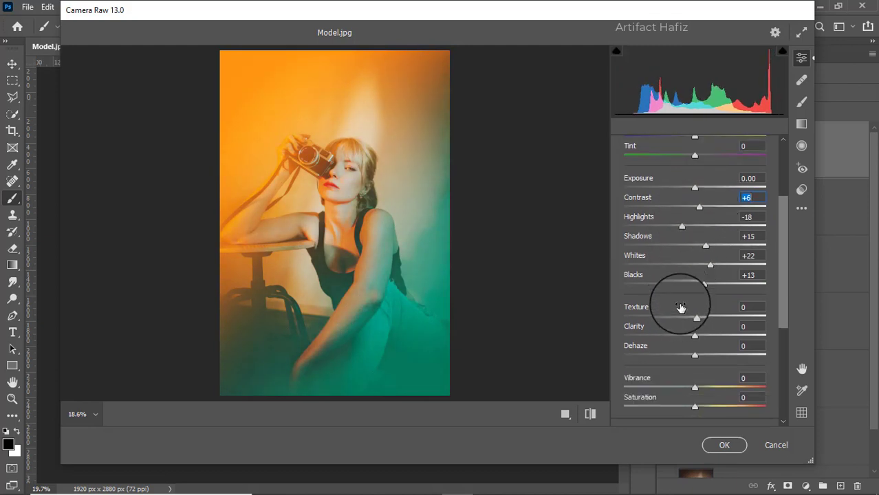
pyautogui.scroll(-1, 682, 309)
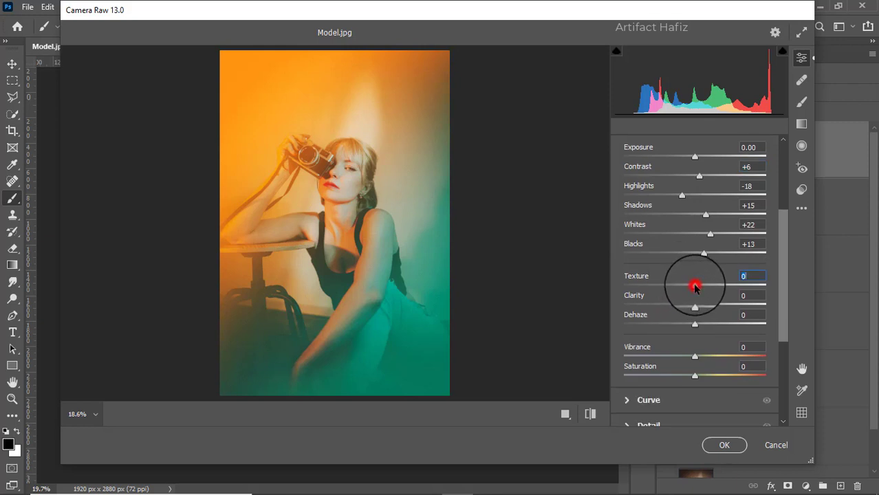
pyautogui.moveTo(695, 288); pyautogui.dragTo(700, 310)
pyautogui.scroll(-1, 700, 311)
pyautogui.scroll(-3, 700, 309)
# - Raise the black point of the blue channel's point curve to an output of 13
pyautogui.click(647, 275)
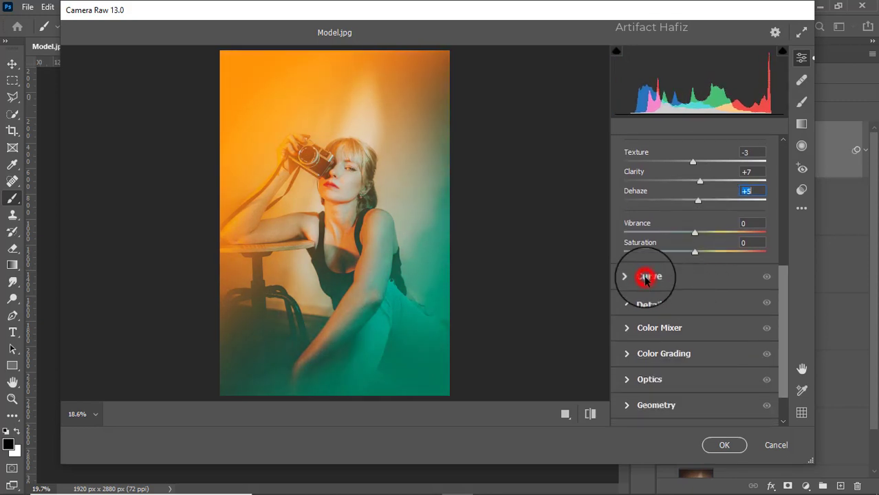
pyautogui.click(721, 189)
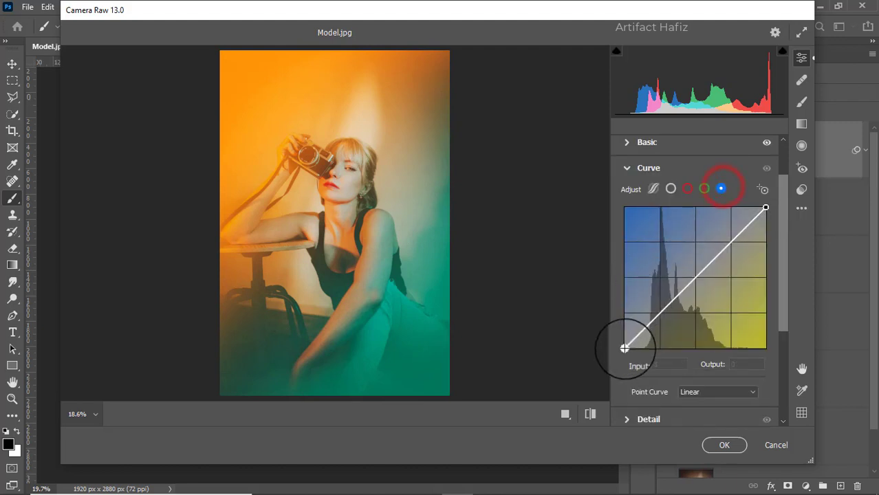
pyautogui.moveTo(625, 348); pyautogui.dragTo(600, 341)
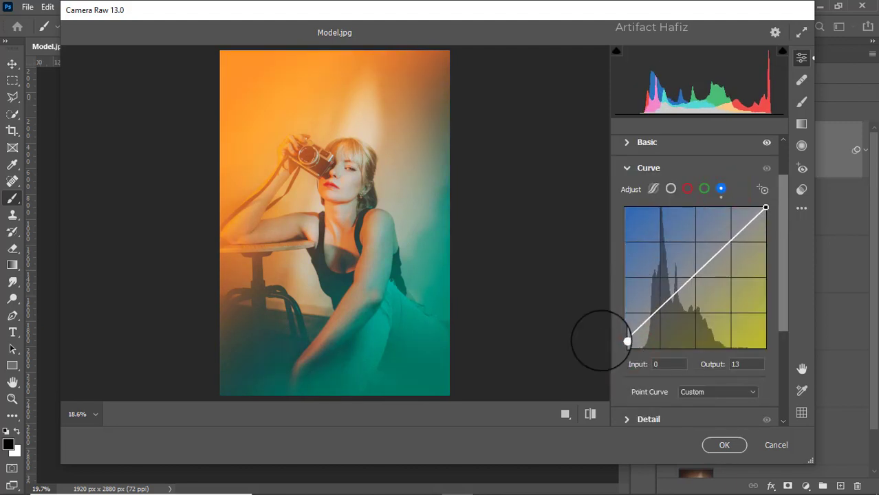
# - Set Noise Reduction to 10 in the Detail adjustments
pyautogui.scroll(-2, 661, 305)
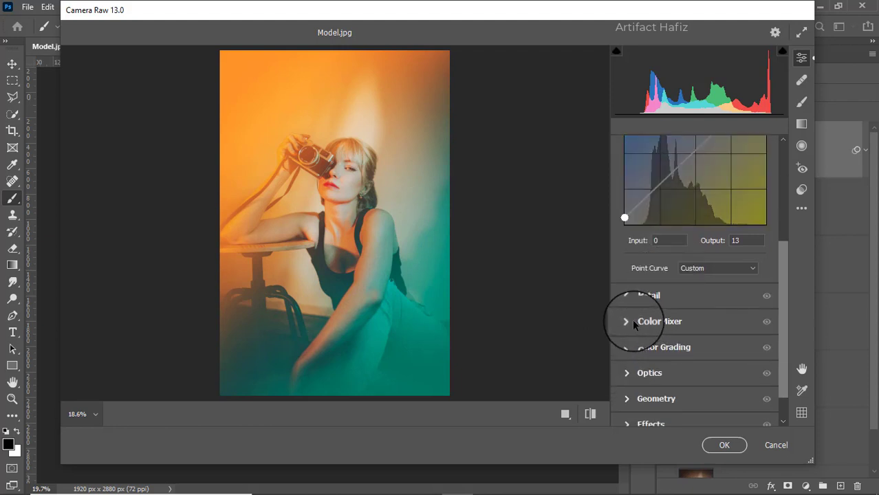
pyautogui.click(637, 297)
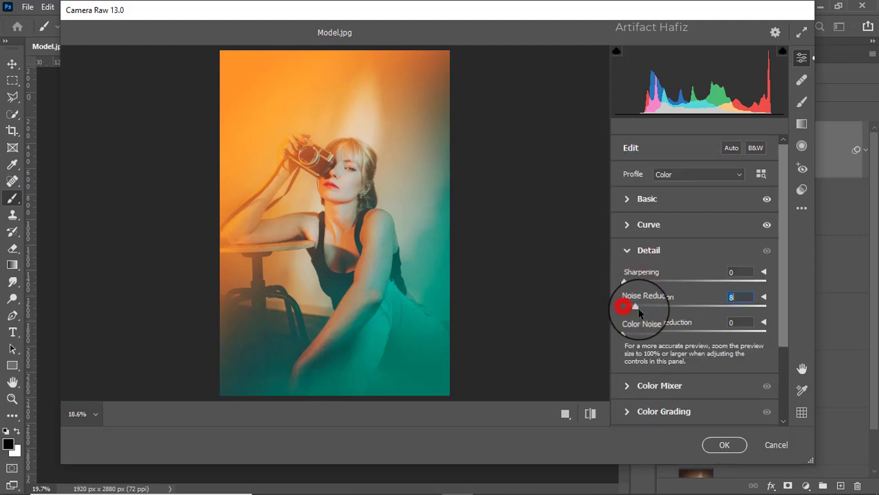
pyautogui.moveTo(624, 307); pyautogui.dragTo(637, 306)
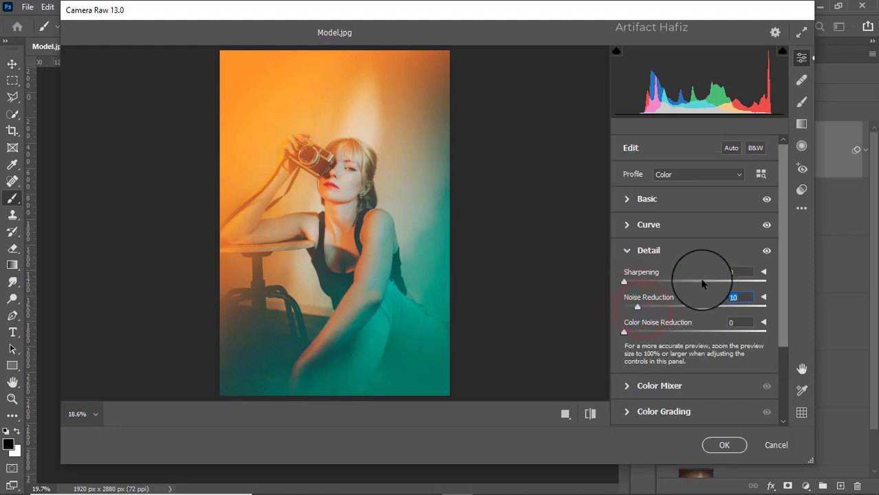
# - Set Exposure to -0.50 and Whites to +54 in the Basic adjustments
pyautogui.click(642, 200)
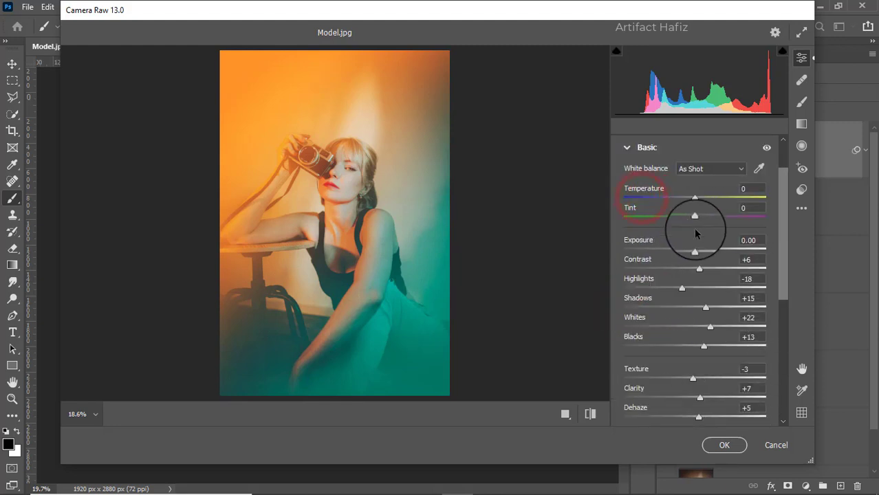
pyautogui.moveTo(695, 252); pyautogui.dragTo(688, 257)
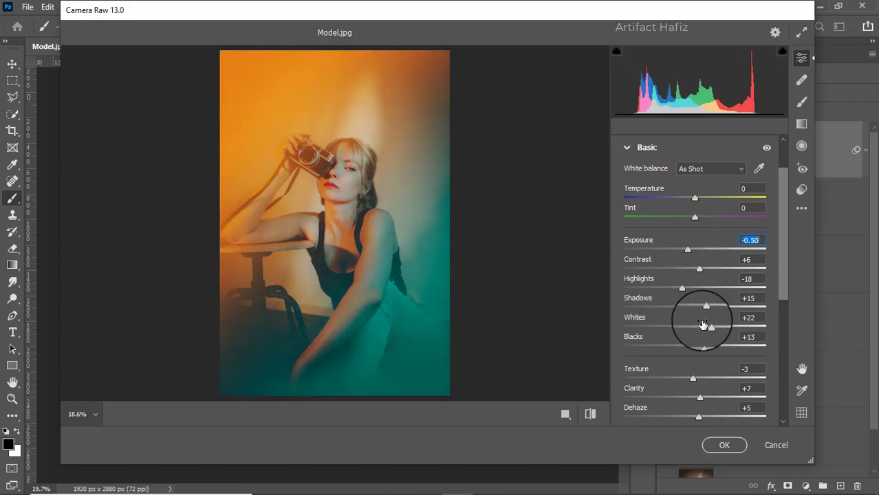
pyautogui.moveTo(710, 329); pyautogui.dragTo(731, 330)
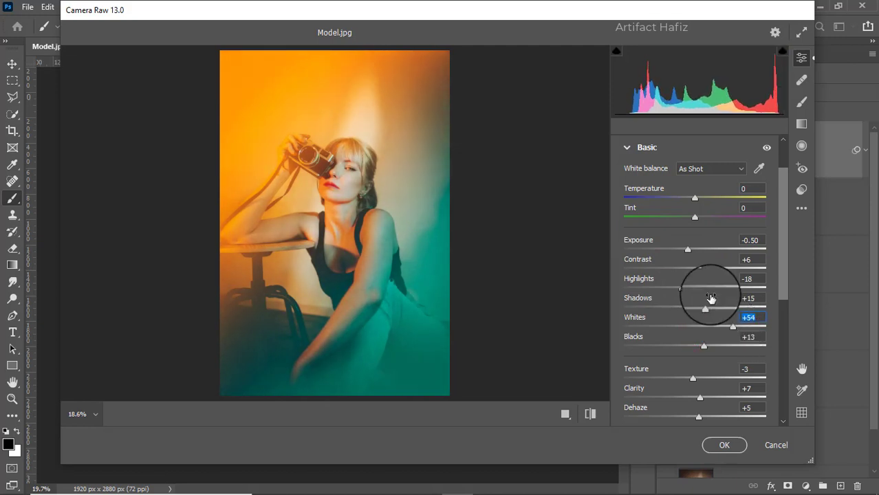
# - Set the Color Mixer saturation of Reds to +35 and Yellows to -60
pyautogui.scroll(-4, 707, 278)
pyautogui.scroll(-3, 707, 283)
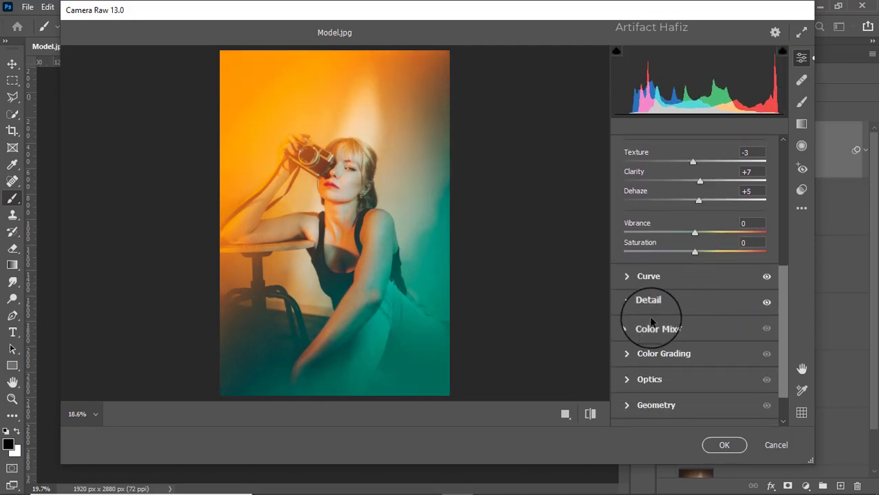
pyautogui.click(651, 302)
pyautogui.scroll(-3, 651, 312)
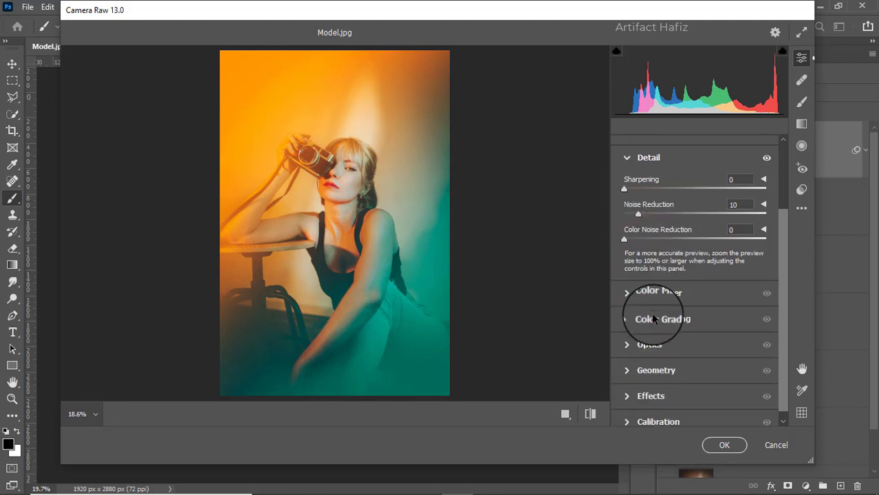
pyautogui.click(654, 292)
pyautogui.click(671, 216)
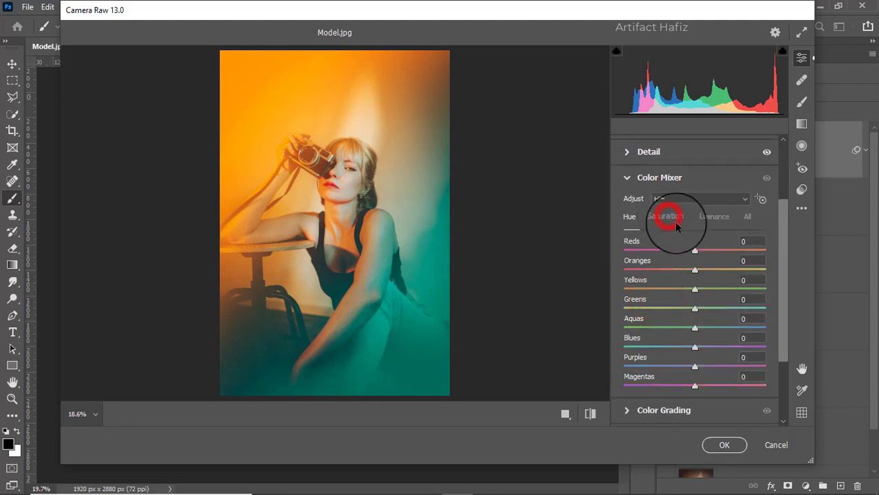
pyautogui.moveTo(696, 252); pyautogui.dragTo(720, 256)
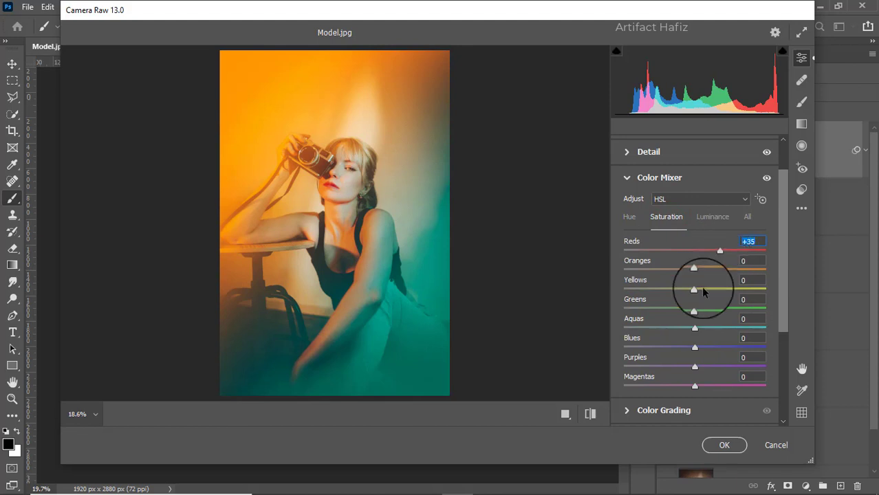
pyautogui.moveTo(695, 289); pyautogui.dragTo(645, 291)
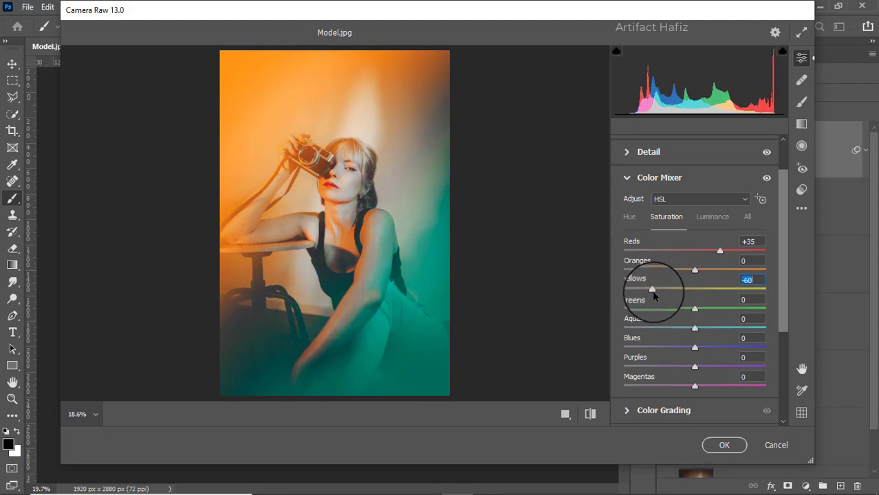
# - Set the Color Mixer saturation of Aquas to -38, Yellows to -49, Blues to +16 and Greens to -38
pyautogui.moveTo(695, 327); pyautogui.dragTo(675, 329)
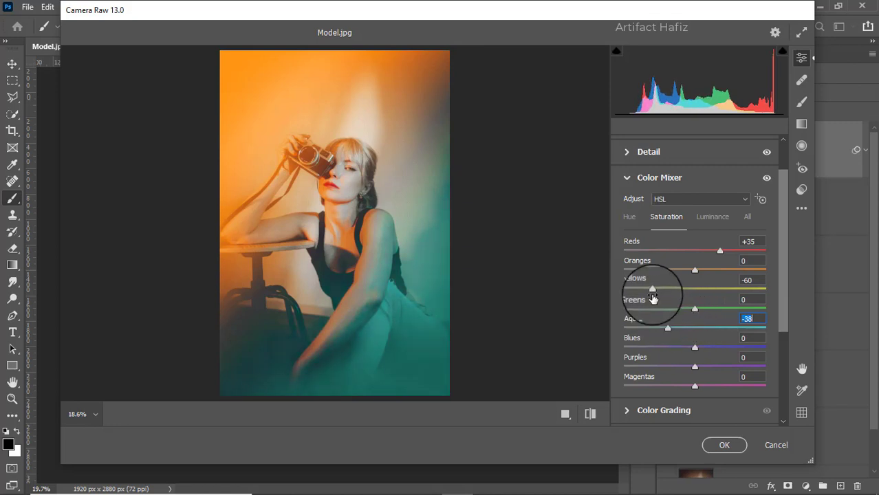
pyautogui.moveTo(652, 289); pyautogui.dragTo(659, 289)
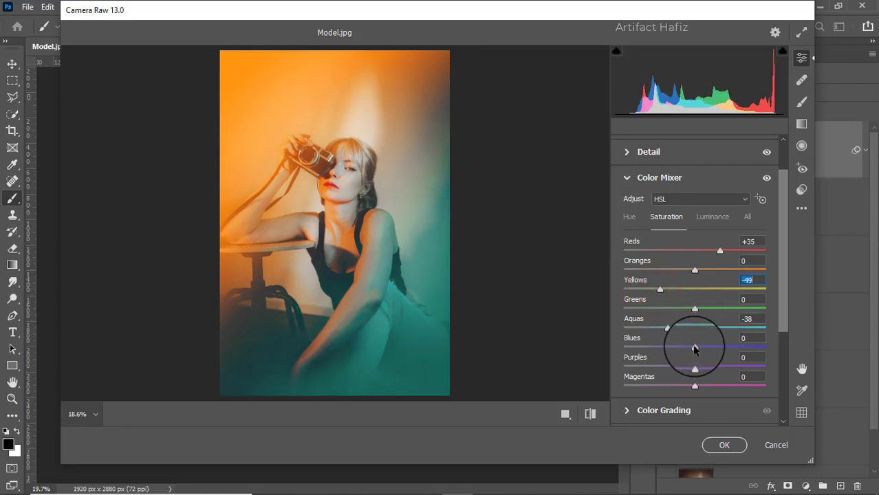
pyautogui.moveTo(695, 346)
pyautogui.mouseDown()
pyautogui.moveTo(729, 348)
pyautogui.moveTo(669, 344)
pyautogui.moveTo(705, 348)
pyautogui.mouseUp()
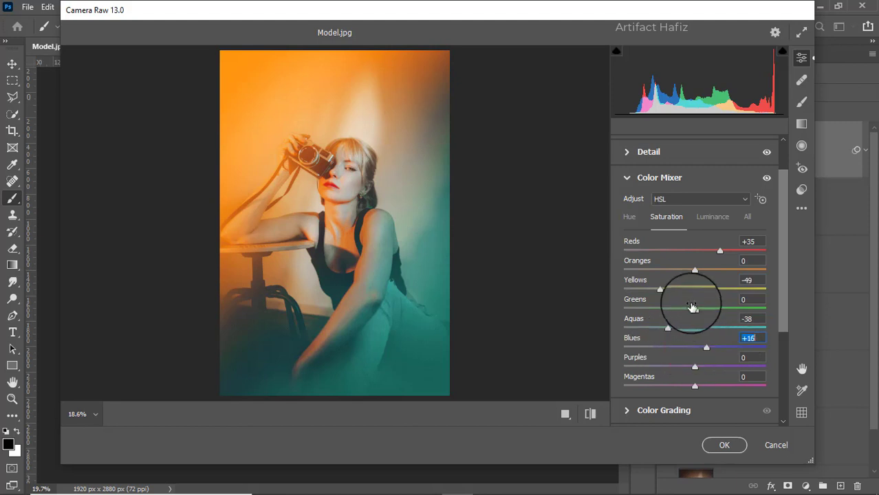
pyautogui.moveTo(694, 312)
pyautogui.mouseDown()
pyautogui.moveTo(742, 311)
pyautogui.moveTo(669, 313)
pyautogui.moveTo(745, 318)
pyautogui.moveTo(654, 317)
pyautogui.moveTo(666, 321)
pyautogui.mouseUp()
# - Set the Color Mixer luminance of Oranges to +5
pyautogui.scroll(-2, 667, 317)
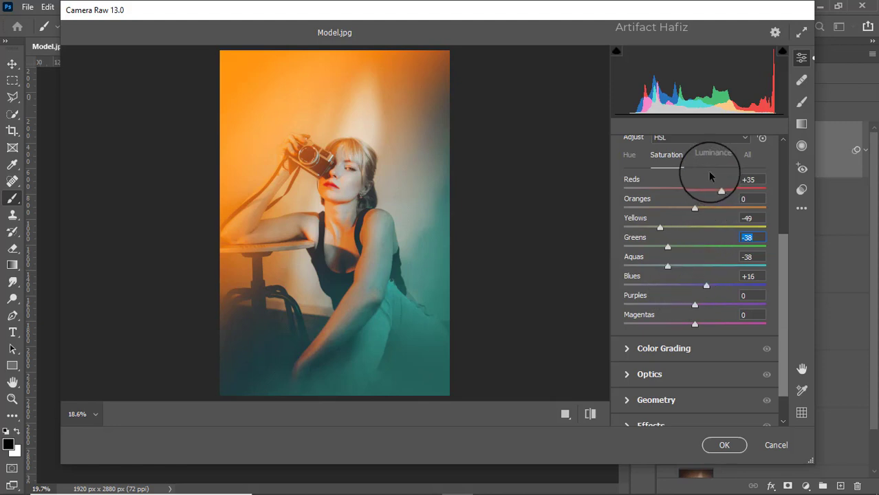
pyautogui.click(712, 156)
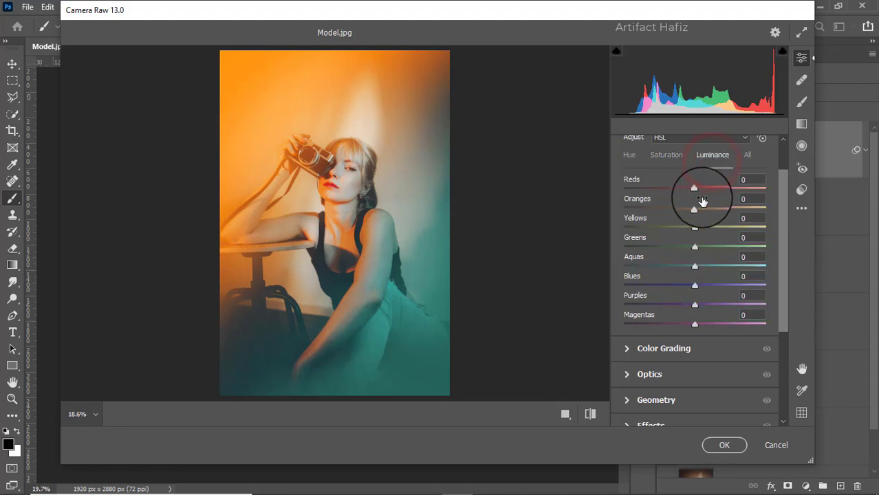
pyautogui.moveTo(695, 207)
pyautogui.mouseDown()
pyautogui.moveTo(717, 211)
pyautogui.moveTo(698, 220)
pyautogui.mouseUp()
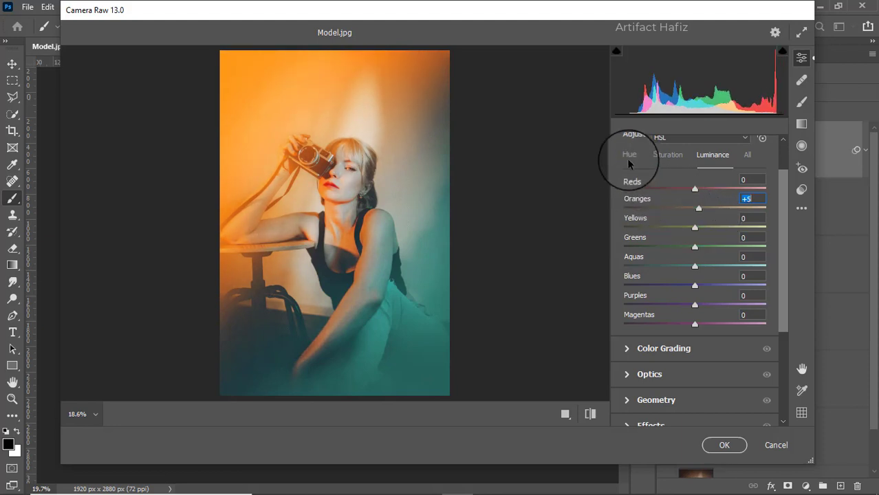
# - Color grade the shadows to hue 244, saturation 19, and the highlights to hue 158, saturation 9
pyautogui.click(654, 352)
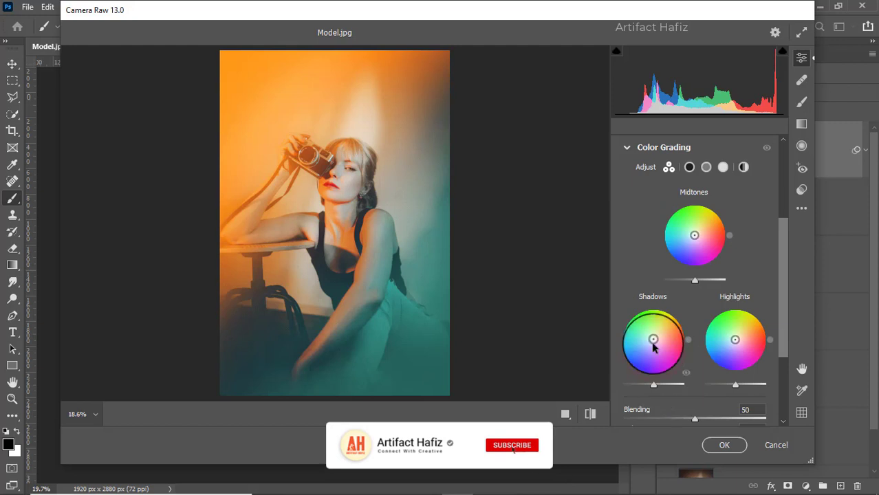
pyautogui.moveTo(653, 340); pyautogui.dragTo(620, 351)
pyautogui.moveTo(639, 283); pyautogui.dragTo(613, 430)
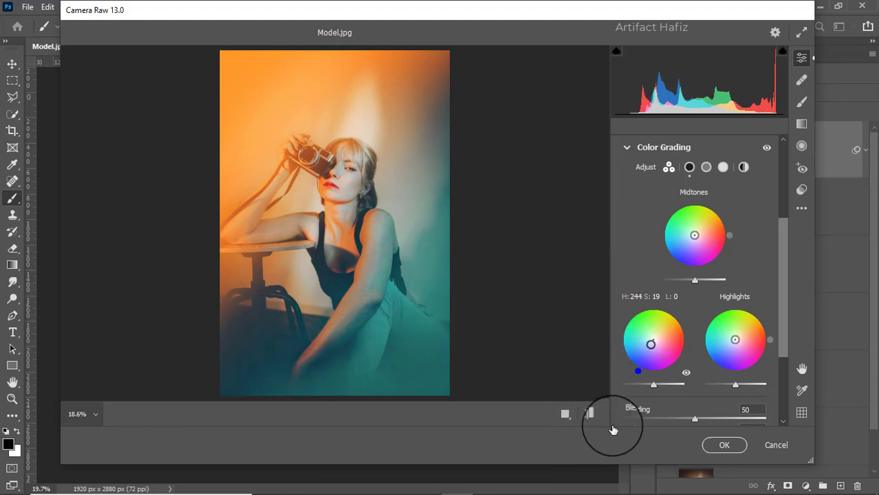
pyautogui.moveTo(735, 340); pyautogui.dragTo(702, 327)
pyautogui.moveTo(696, 397); pyautogui.dragTo(679, 308)
# - Add a vignette of -14 in the Camera Raw effects
pyautogui.scroll(-4, 679, 308)
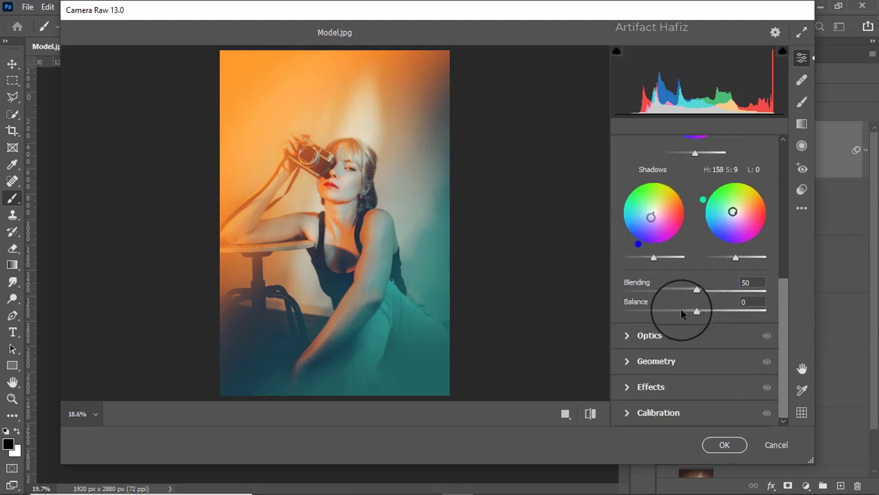
pyautogui.click(633, 387)
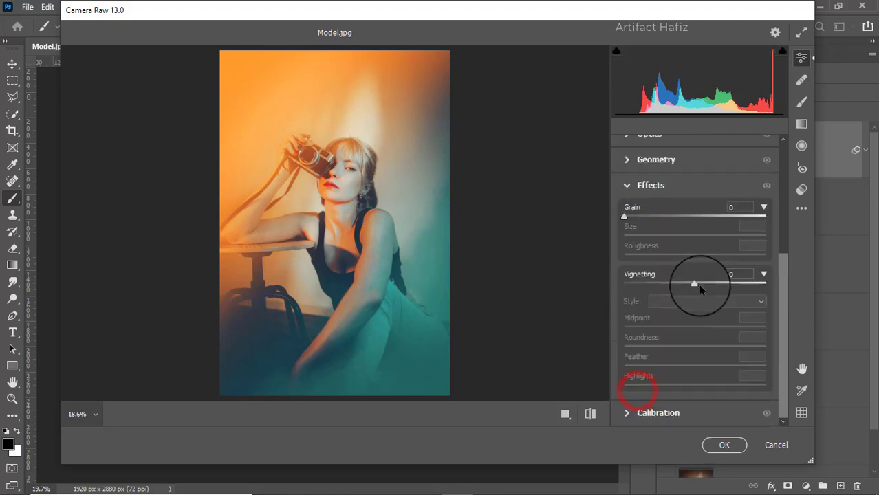
pyautogui.moveTo(695, 287); pyautogui.dragTo(686, 289)
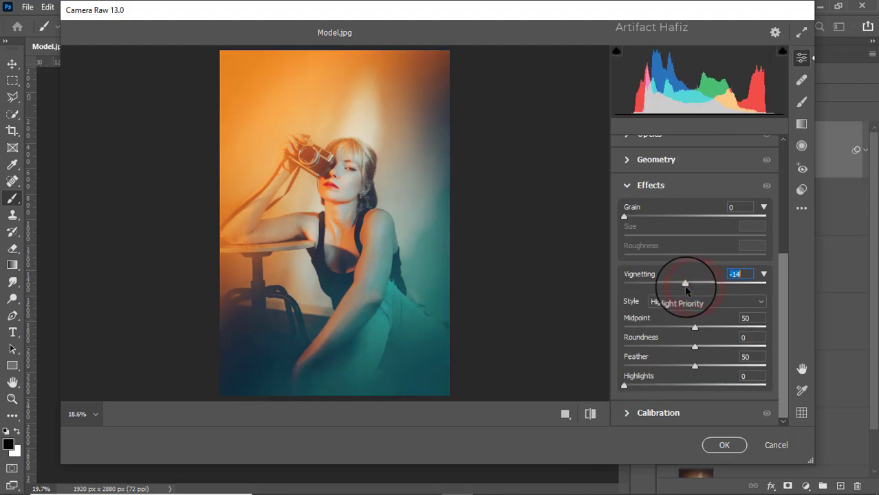
# - Calibrate the primary saturations to Red -4, Green +3 and Blue +4, and apply the Camera Raw filter
pyautogui.click(637, 414)
pyautogui.moveTo(694, 292); pyautogui.dragTo(692, 301)
pyautogui.moveTo(695, 356); pyautogui.dragTo(697, 355)
pyautogui.moveTo(697, 415); pyautogui.dragTo(697, 413)
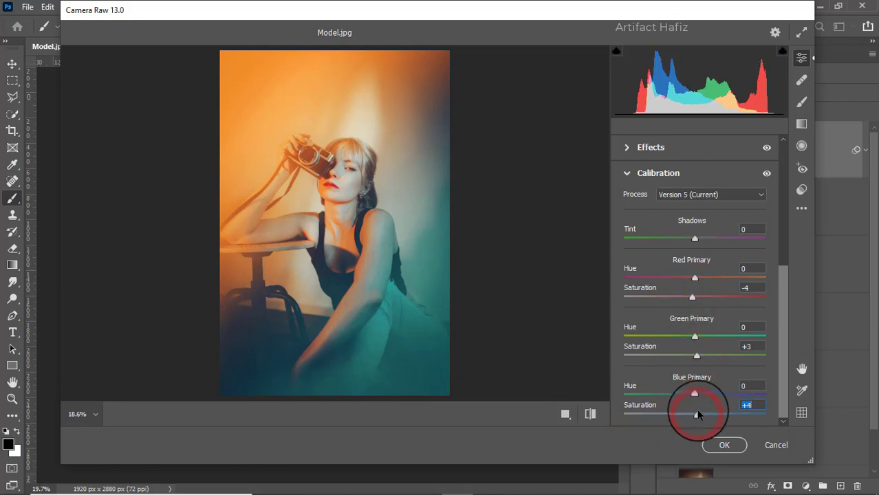
pyautogui.click(718, 445)
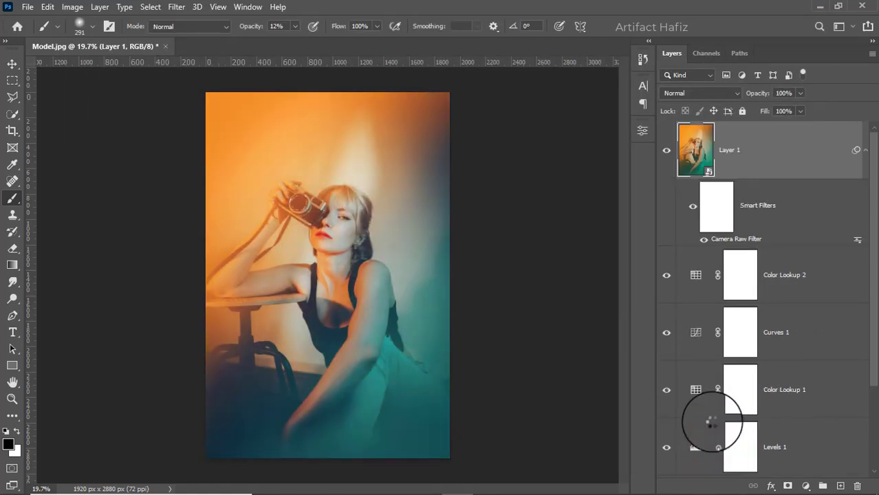
# - Compare the original photo with the finished edit by toggling the visibility of all layers except Background
pyautogui.scroll(-2, 710, 407)
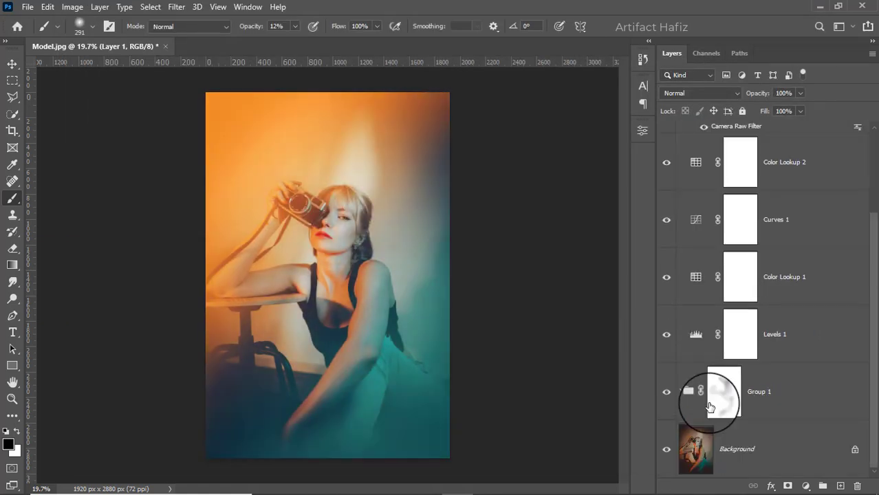
pyautogui.keyDown('alt'); pyautogui.click(666, 449); pyautogui.keyUp('alt')
pyautogui.keyDown('alt'); pyautogui.click(666, 449); pyautogui.keyUp('alt')
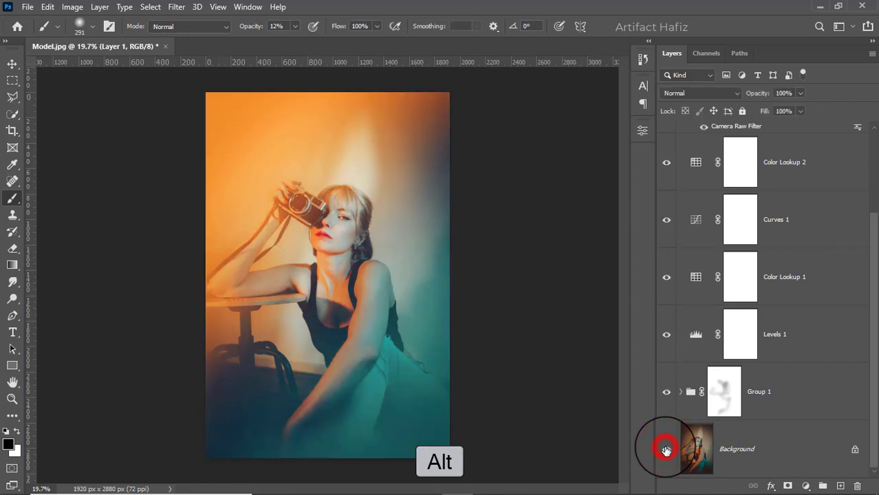
pyautogui.keyDown('alt'); pyautogui.click(665, 449); pyautogui.keyUp('alt')
pyautogui.keyDown('alt'); pyautogui.click(666, 449); pyautogui.keyUp('alt')
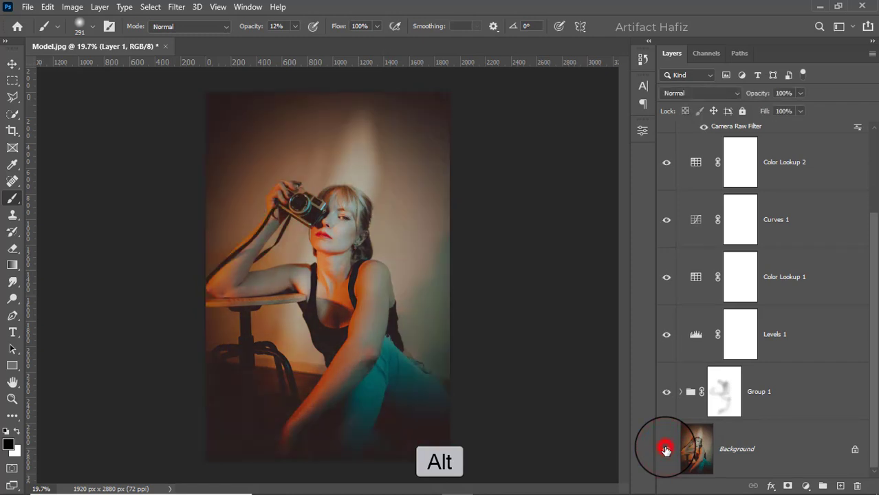